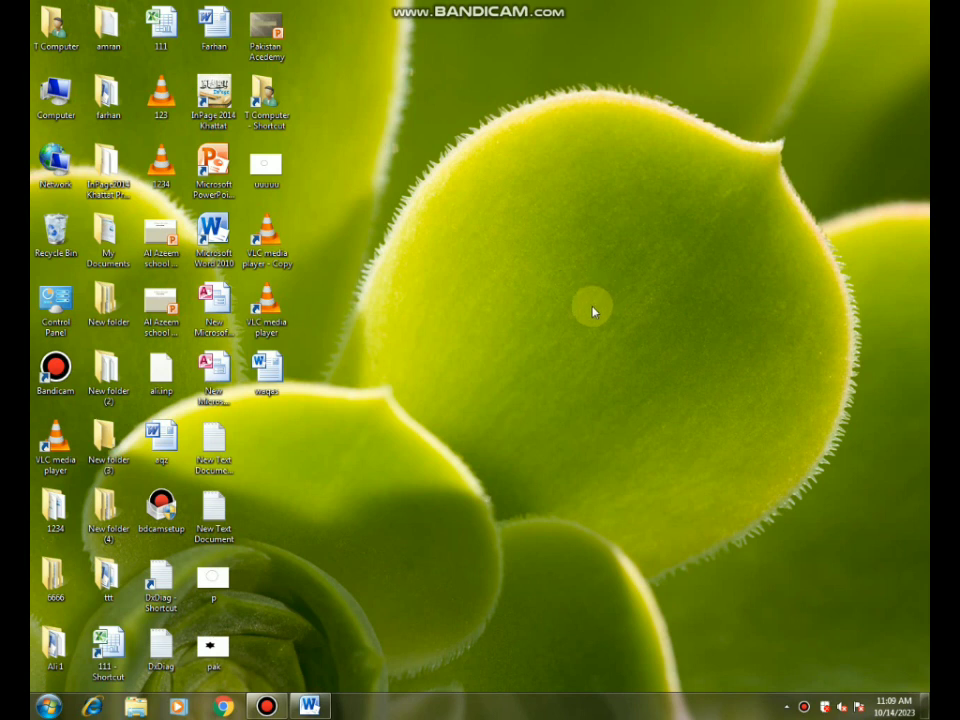
Step: Switch to the blank Word document and generate three paragraphs of sample text with =rand(3)
left_click(318, 710)
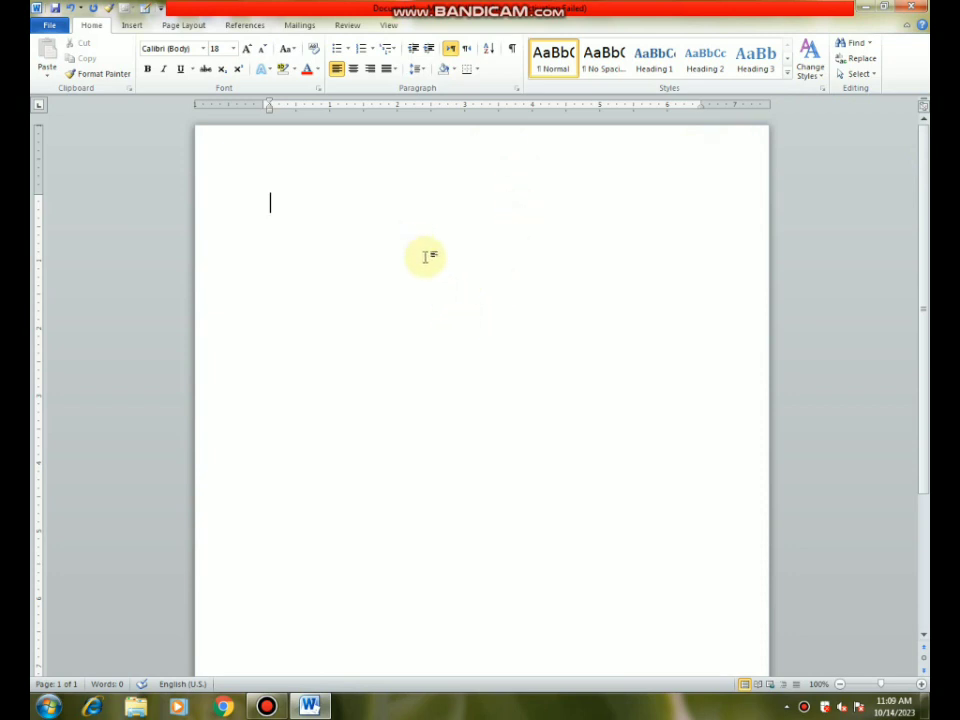
type("=rand(3)")
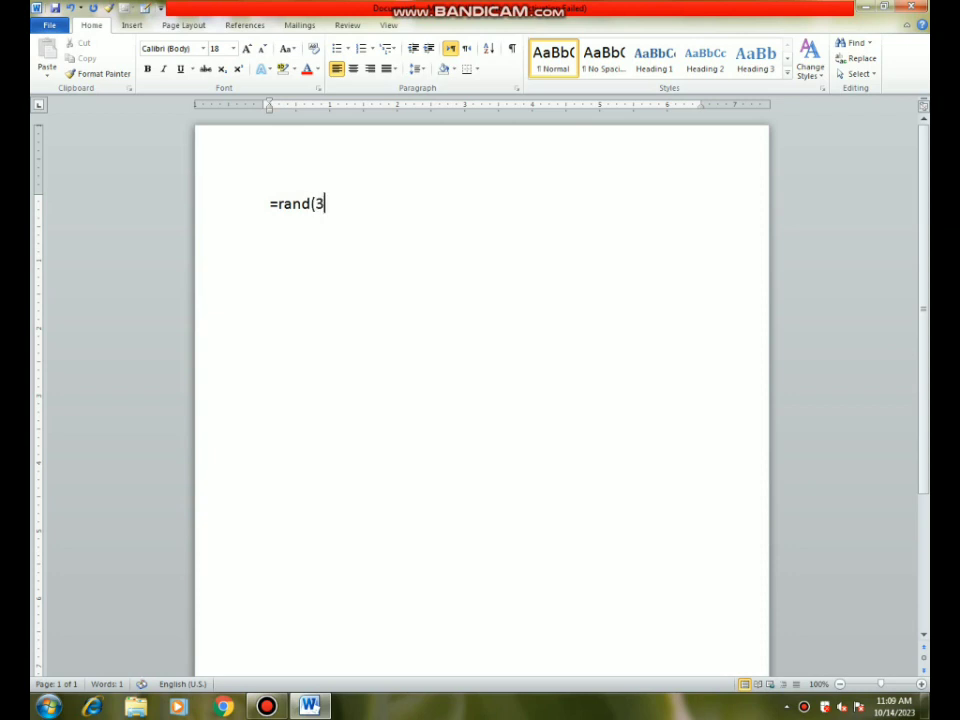
key("Return")
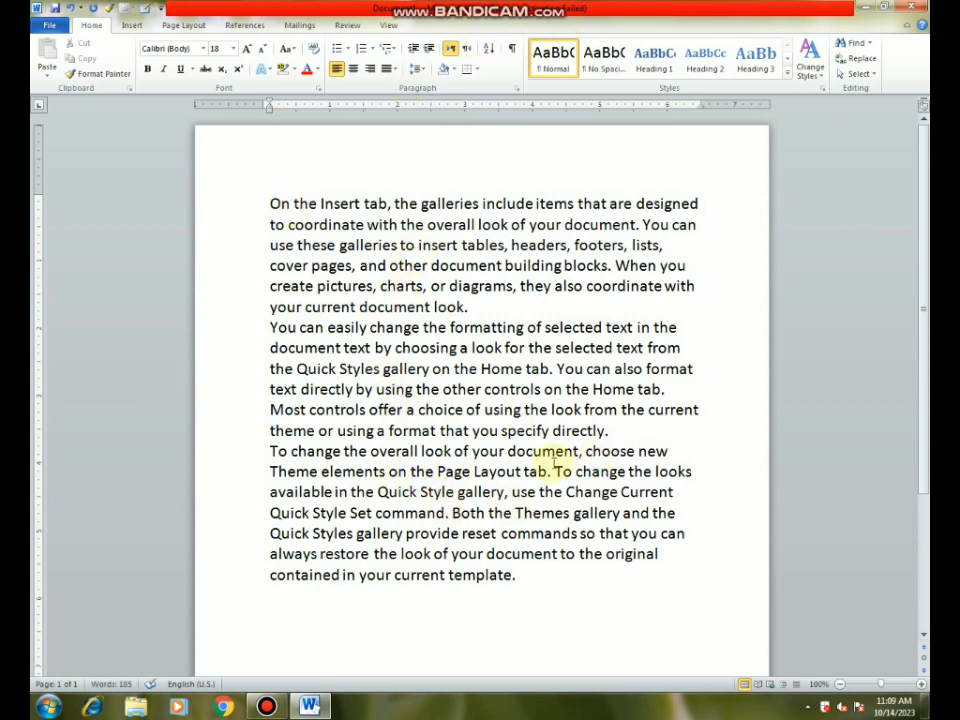
Step: Search the document for "On" using Find, and clear the search
left_click(855, 47)
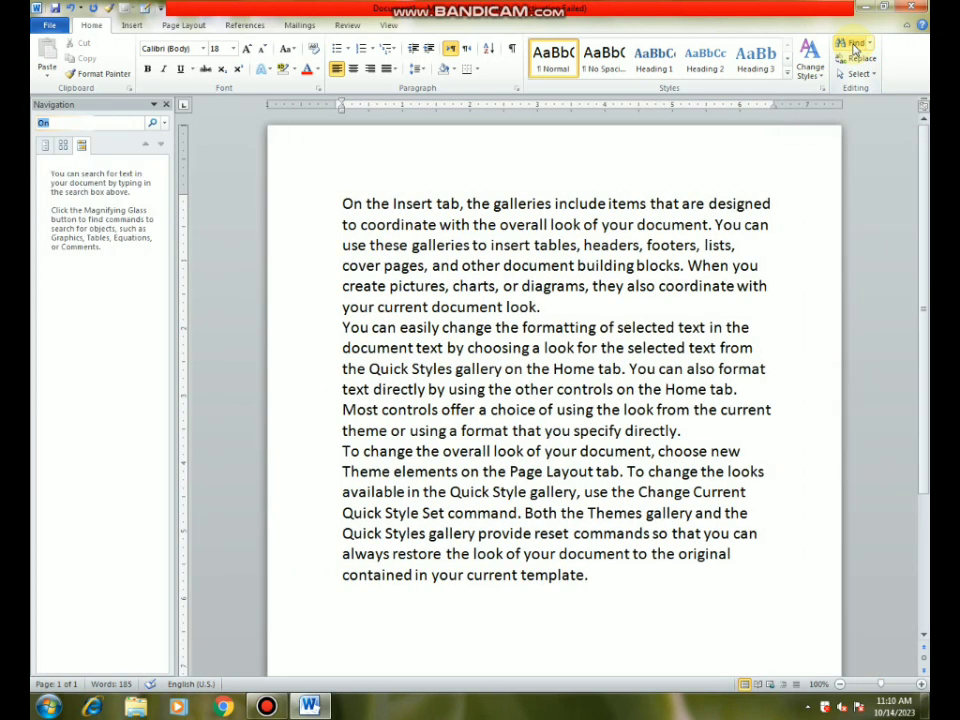
type("On")
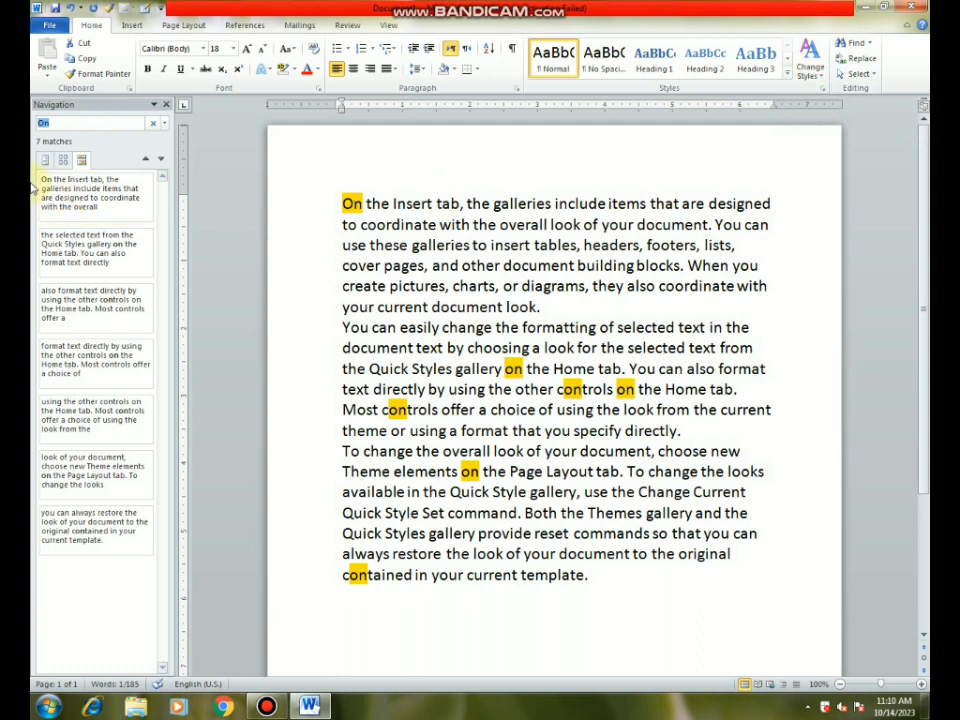
key("Escape")
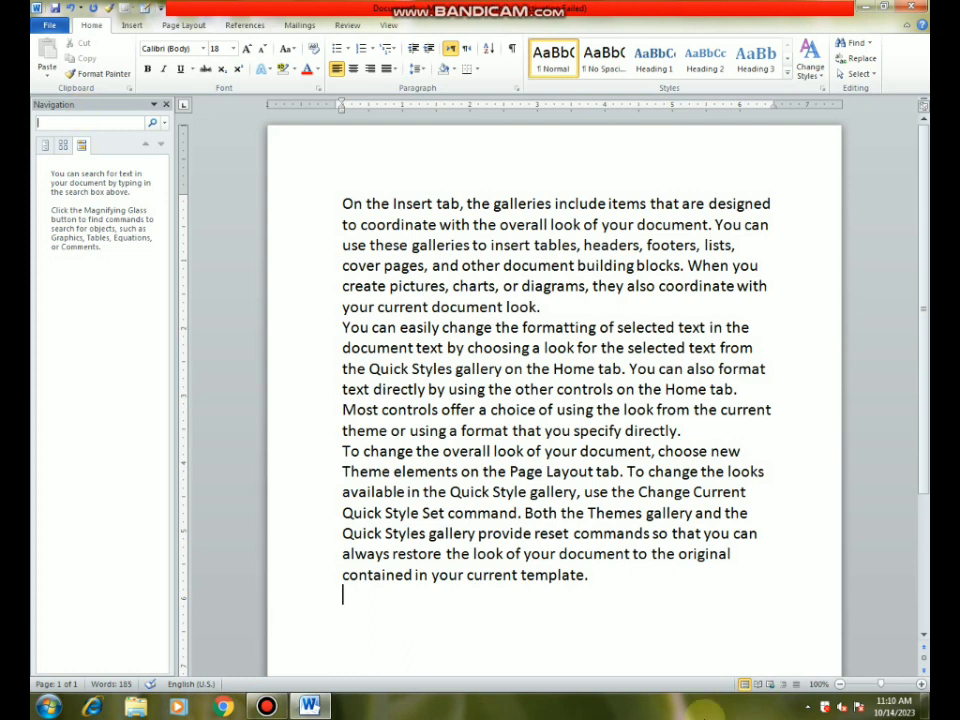
Step: Search the document for "on" again and go to the first match
left_click(54, 121)
type("on")
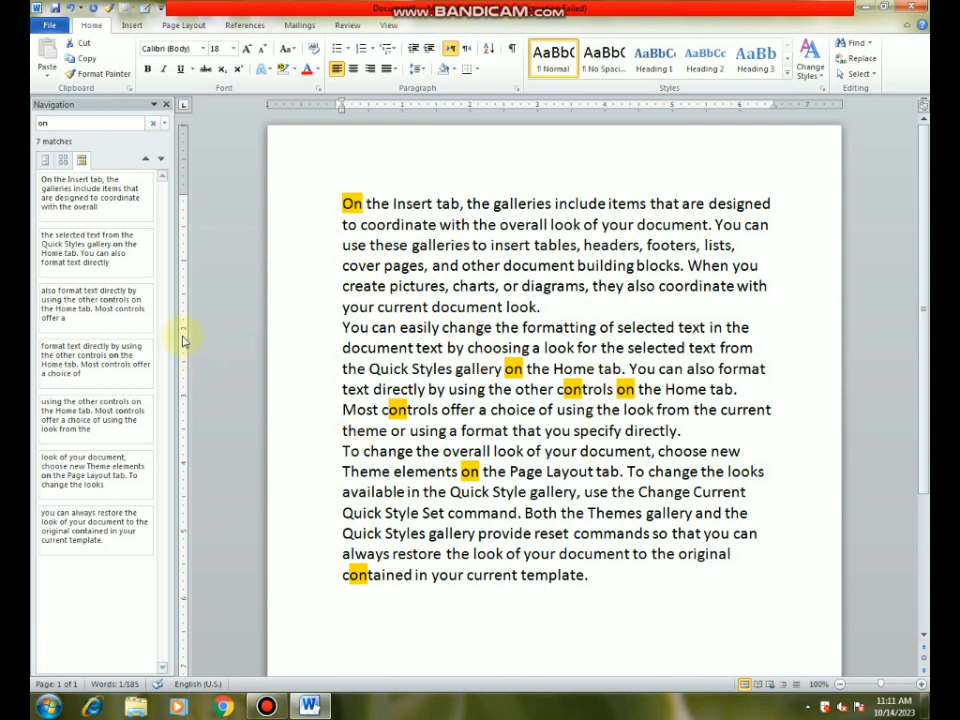
left_click(145, 163)
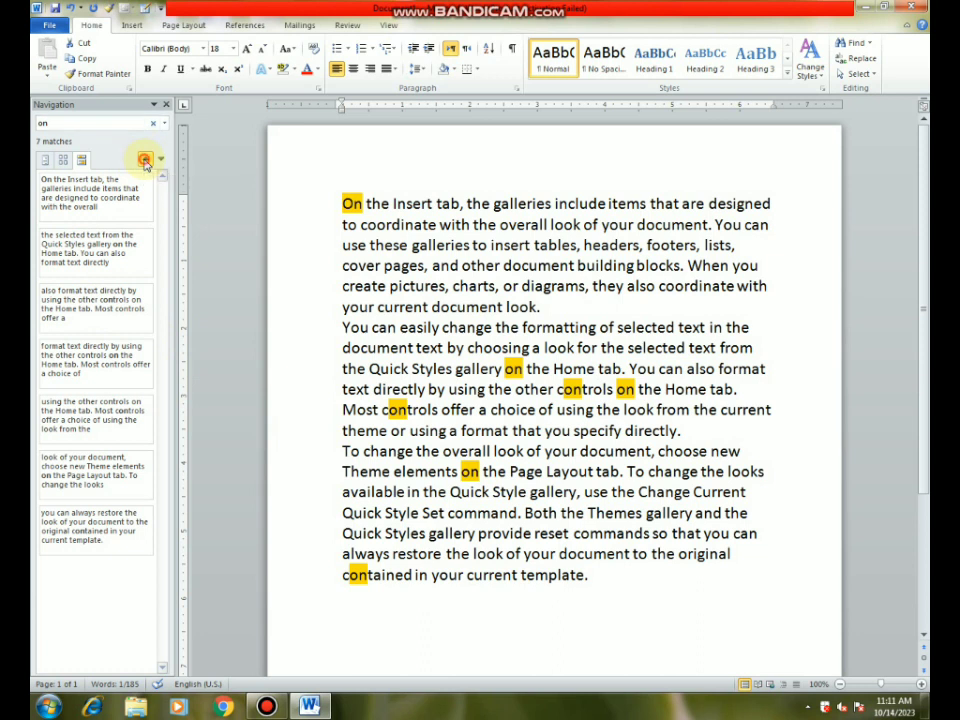
left_click(161, 163)
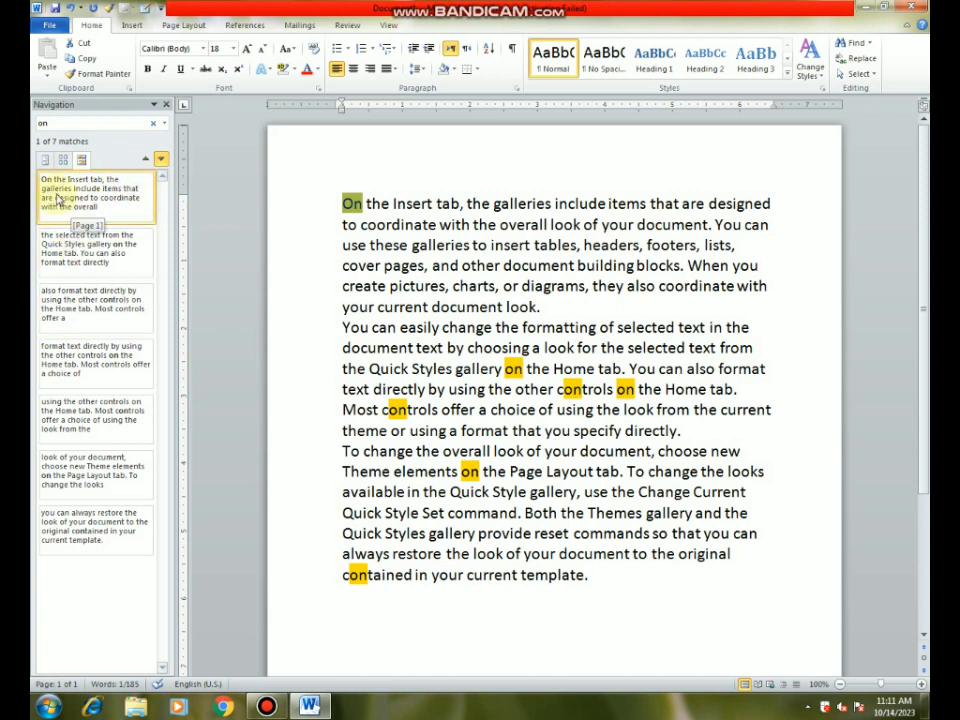
left_click(347, 207)
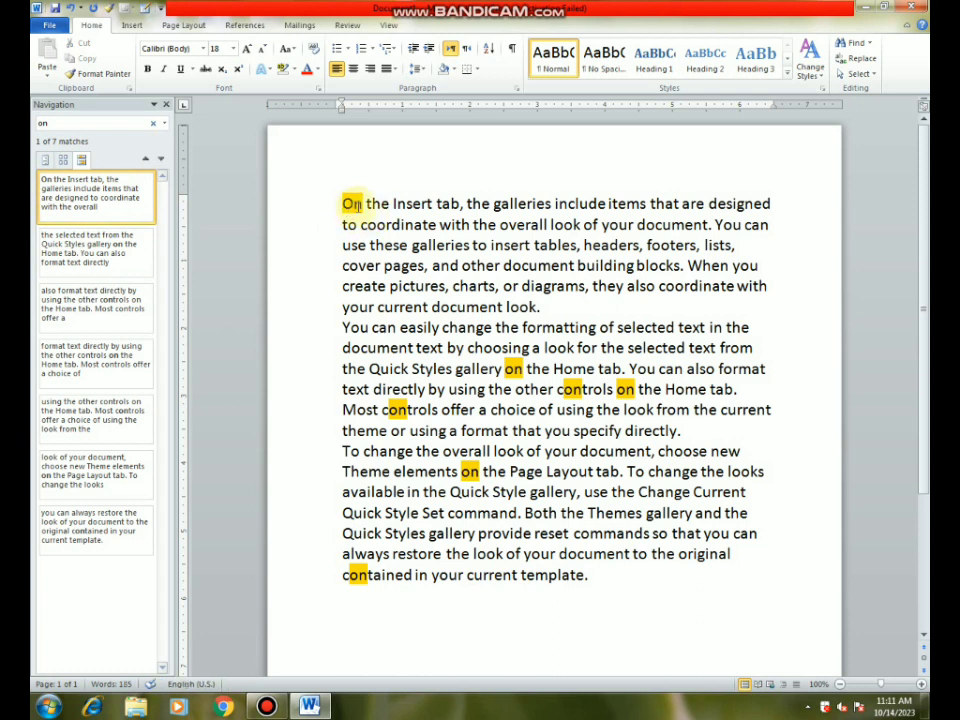
left_click(333, 209)
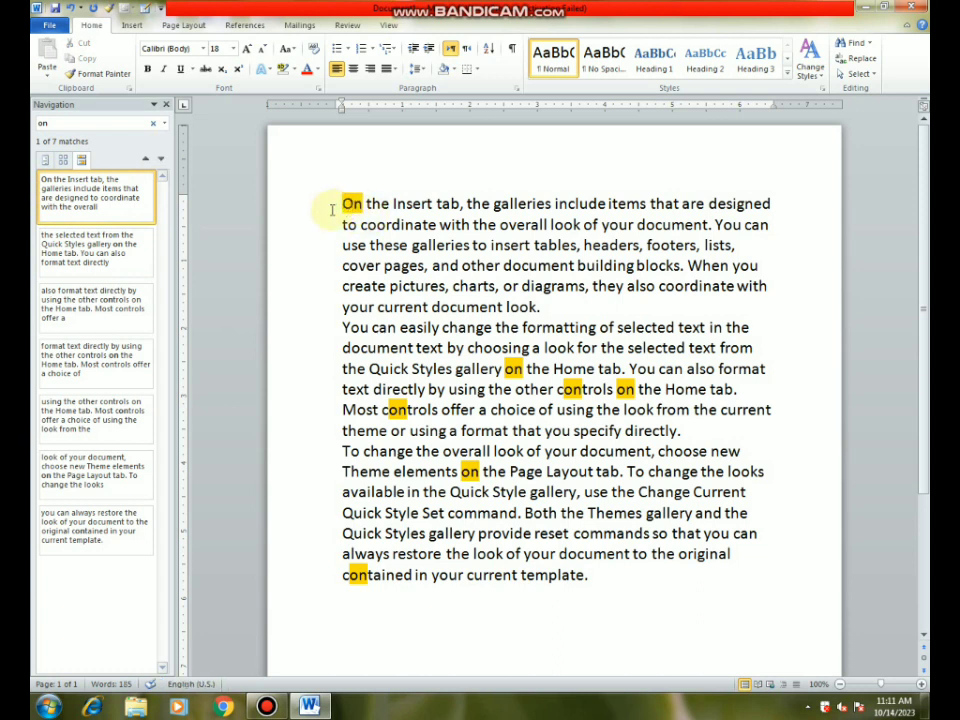
left_click(414, 367)
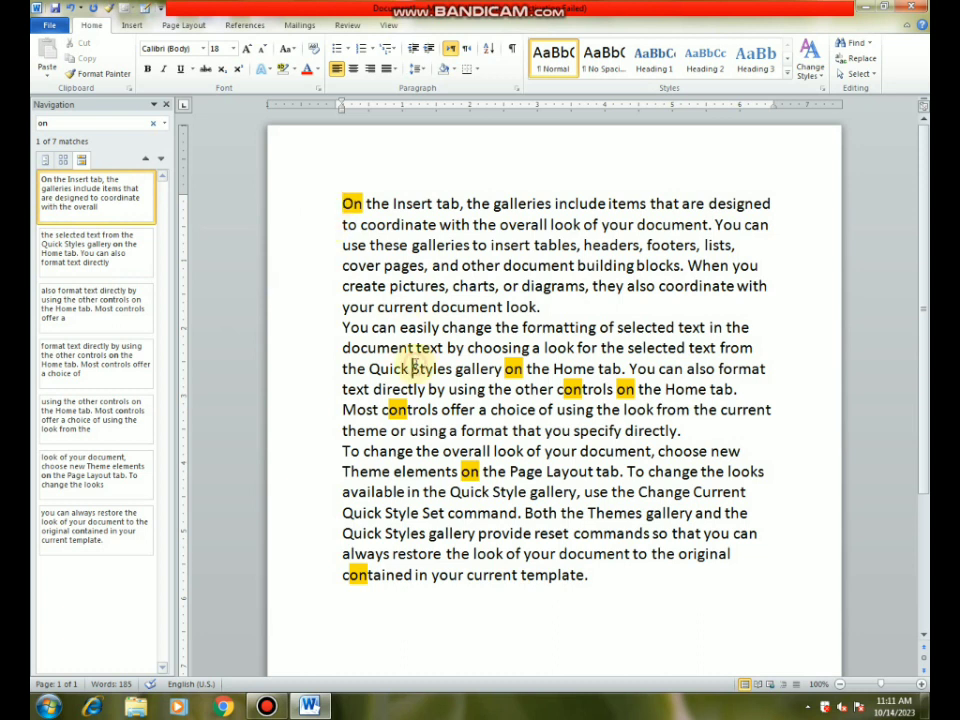
left_click(504, 369)
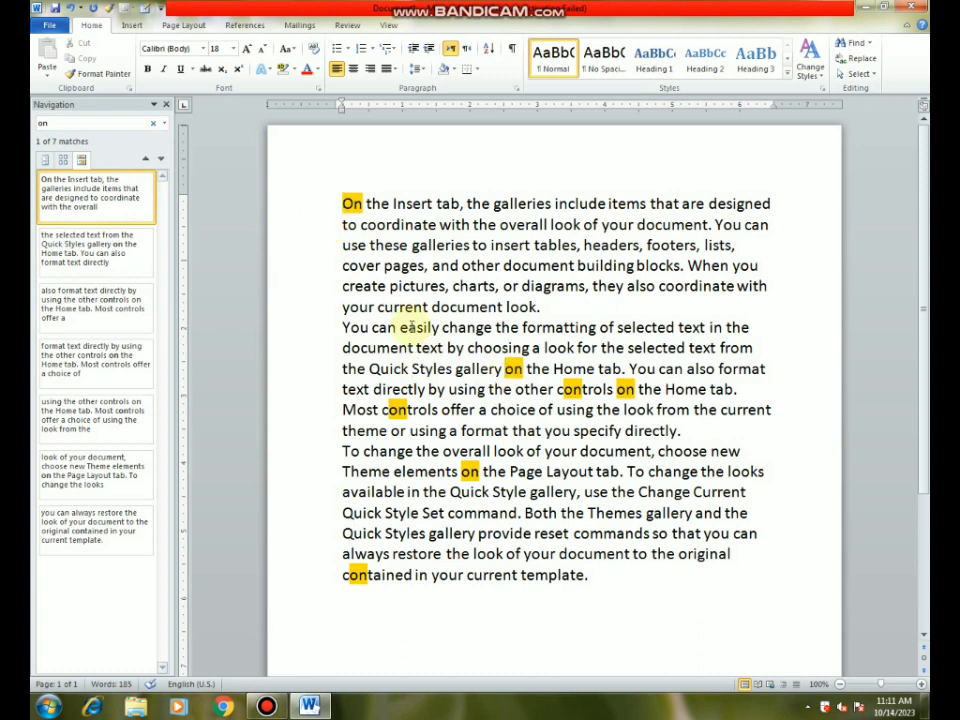
Step: Go through the second to sixth search results for "on" one by one and return to the first match
left_click(134, 257)
left_click(99, 305)
left_click(96, 362)
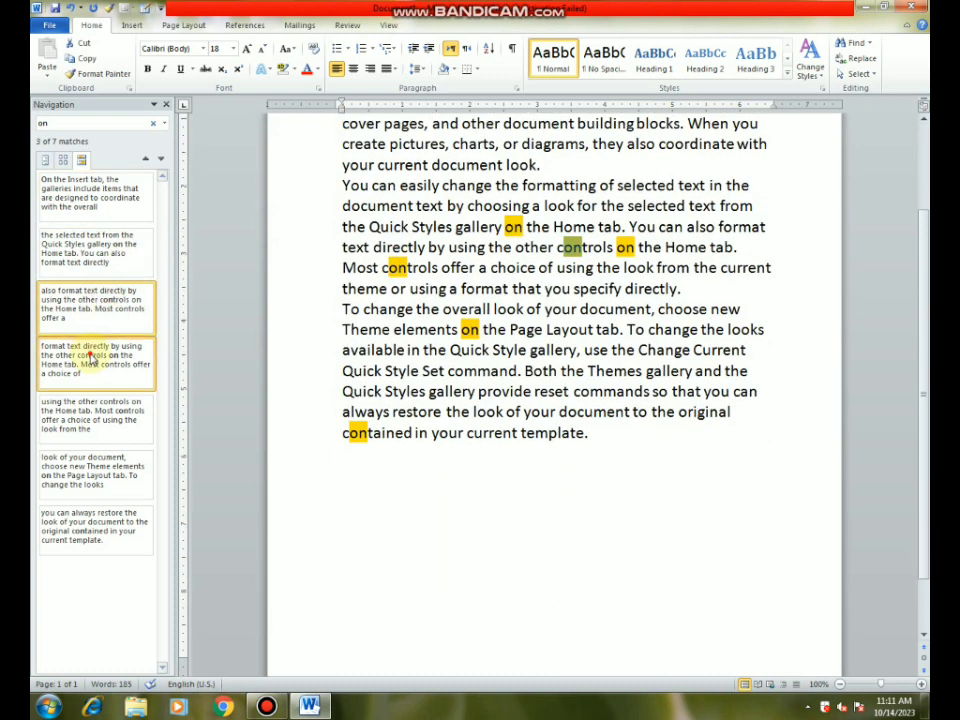
left_click(97, 428)
left_click(85, 470)
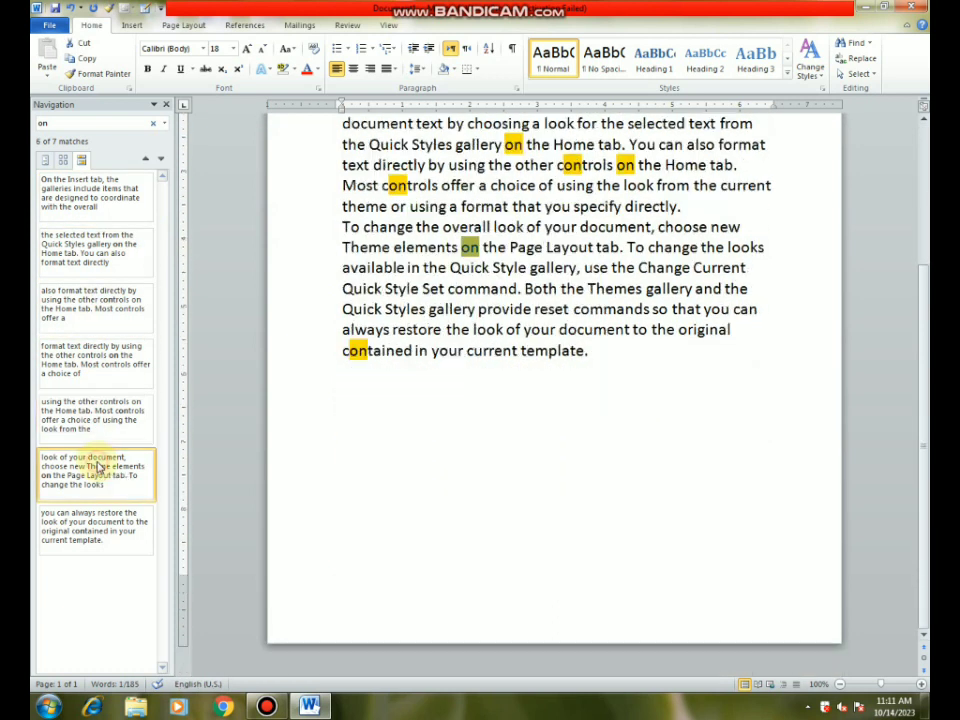
left_click(74, 205)
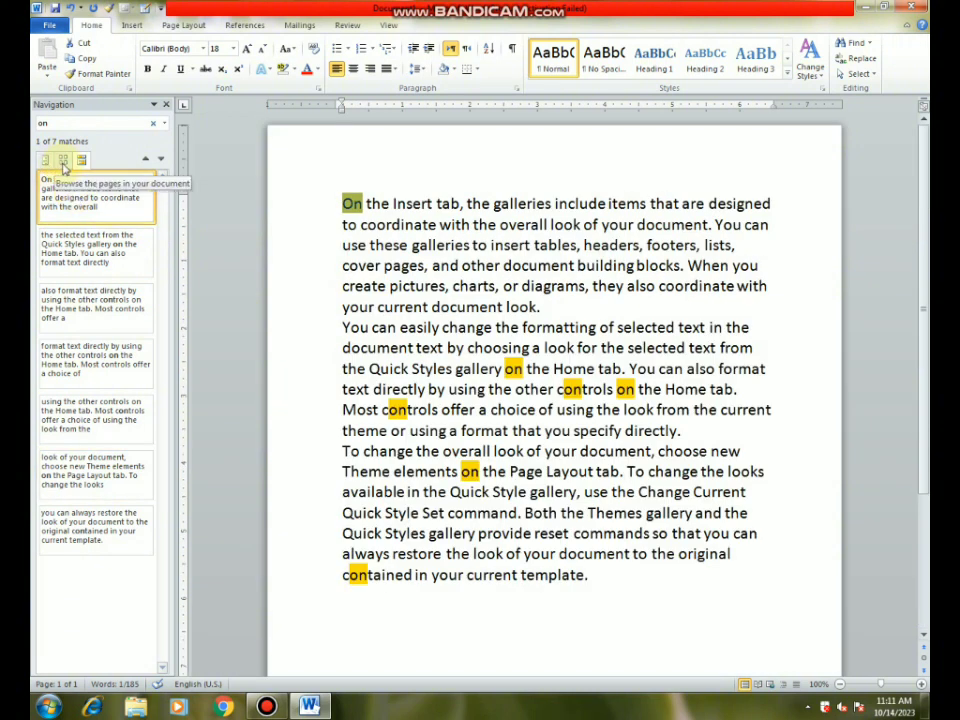
Step: View the search results as page thumbnails, select the text line starting "use these galleries", and close the navigation pane
left_click(63, 163)
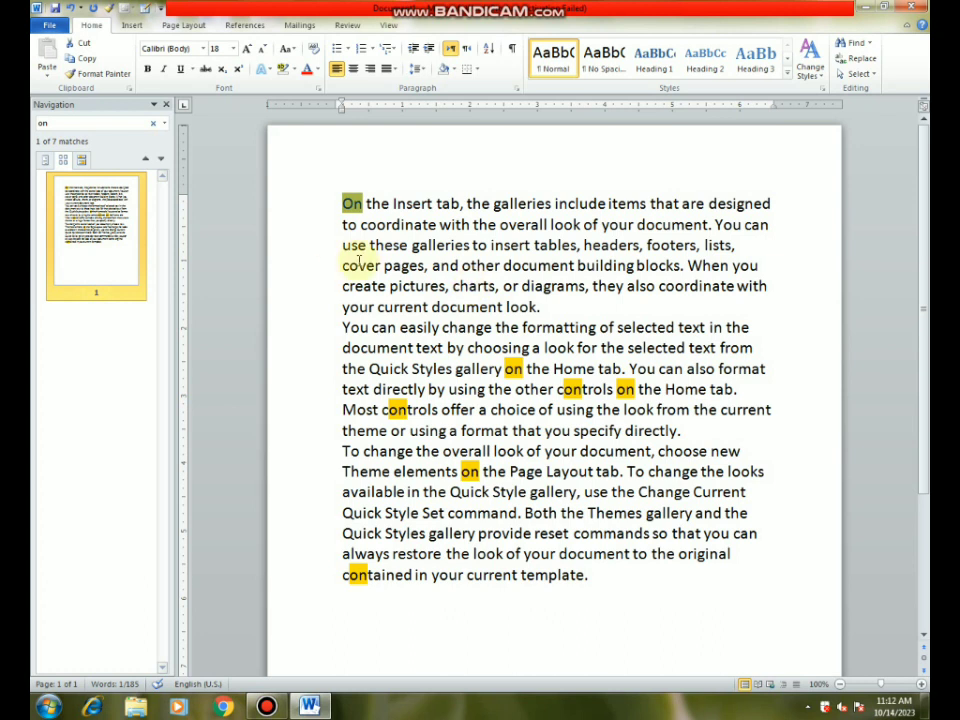
left_click(320, 244)
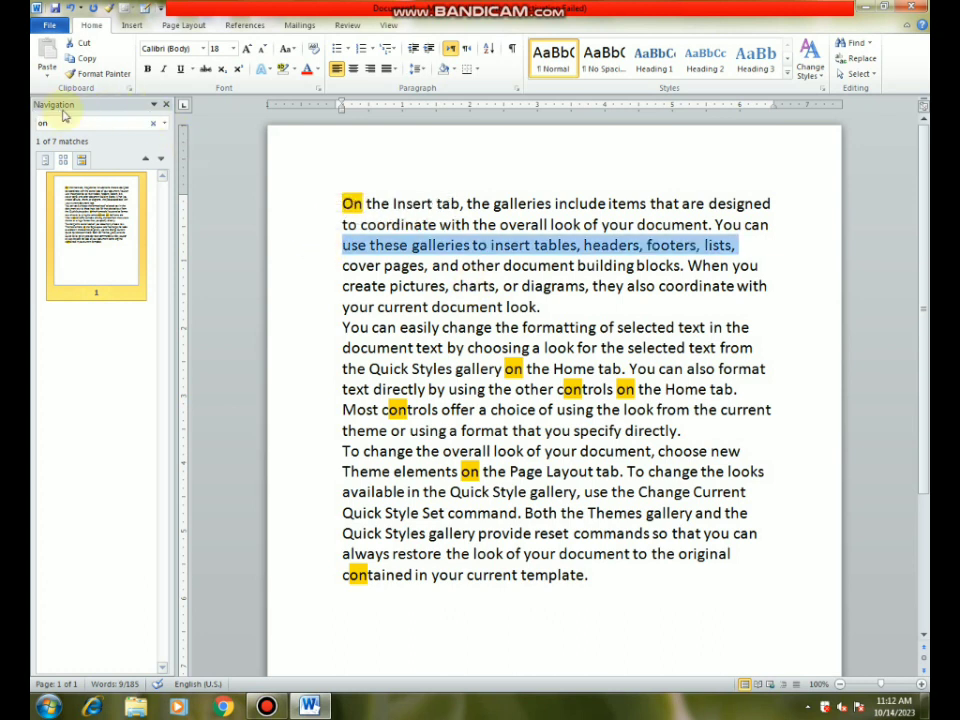
left_click(166, 105)
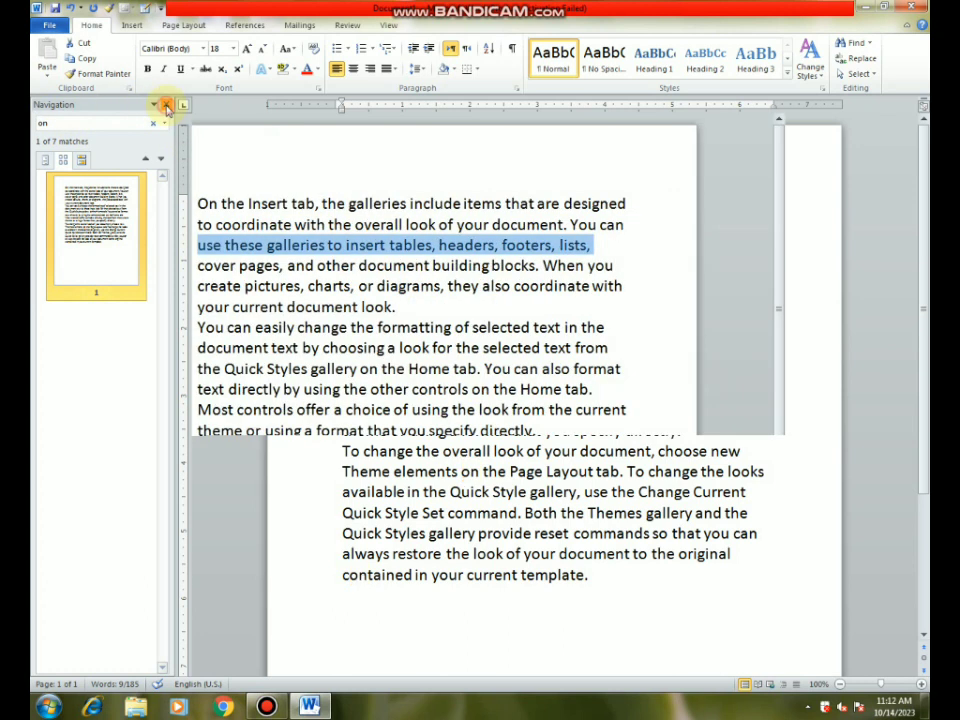
Step: Open the Replace dialog and clear the existing replacement text
left_click(858, 60)
left_click_drag(381, 370, 400, 298)
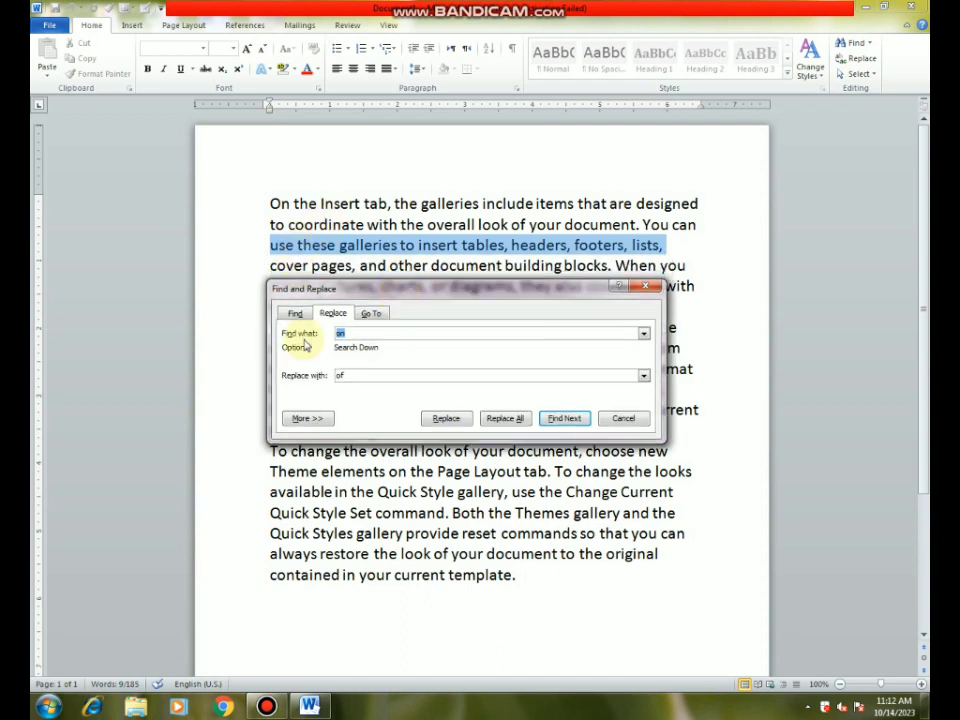
left_click(353, 376)
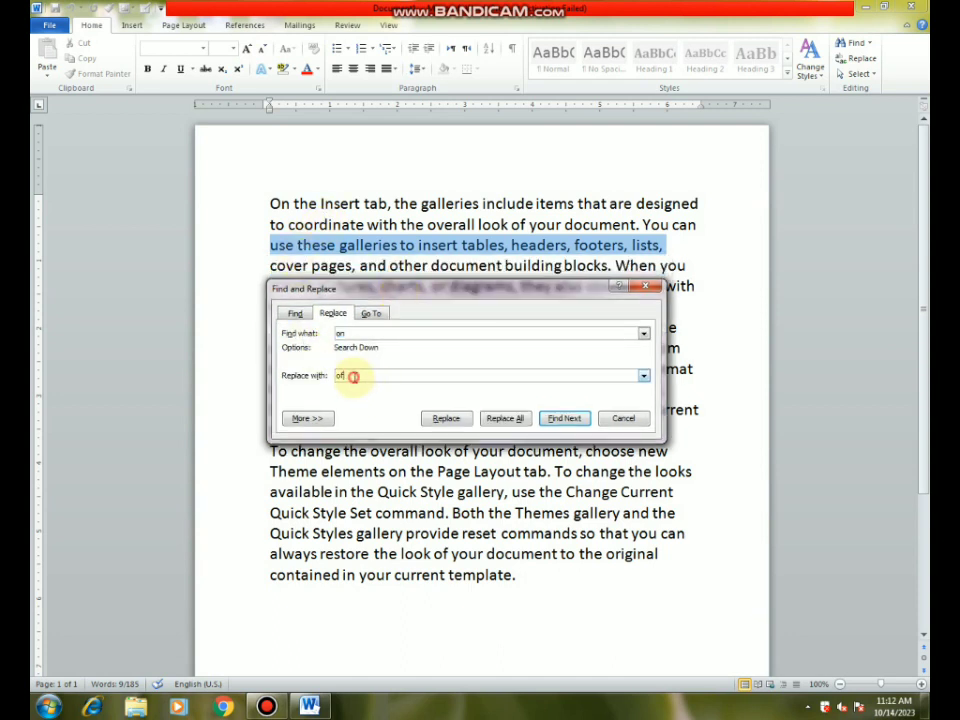
key("BackSpace")
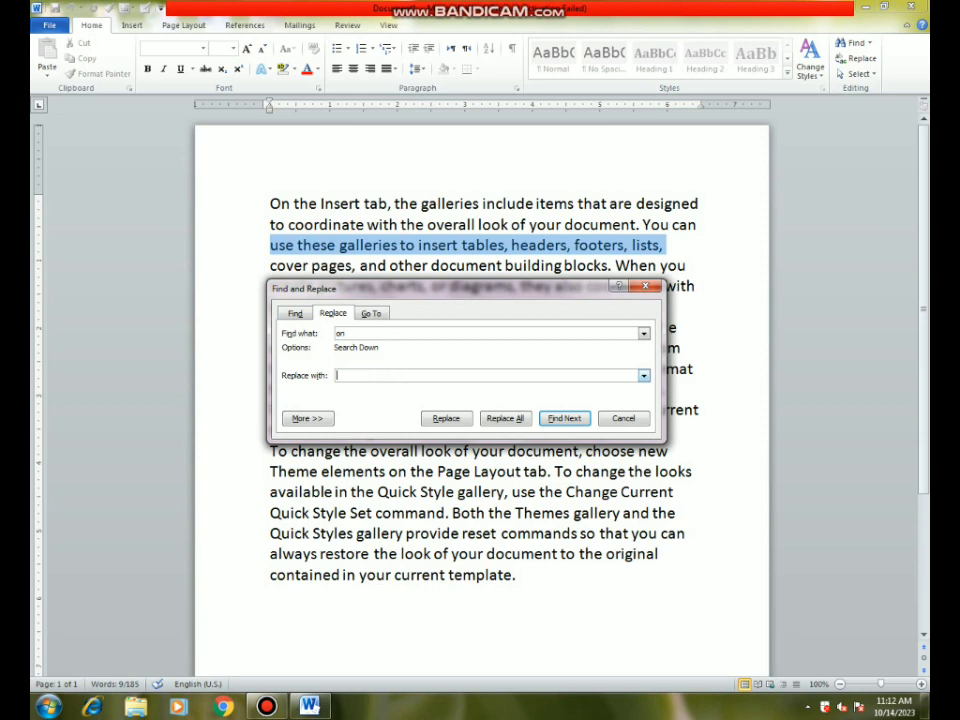
Step: Set the search direction to All in the extended replace options, and collapse the options again
left_click_drag(385, 285, 386, 228)
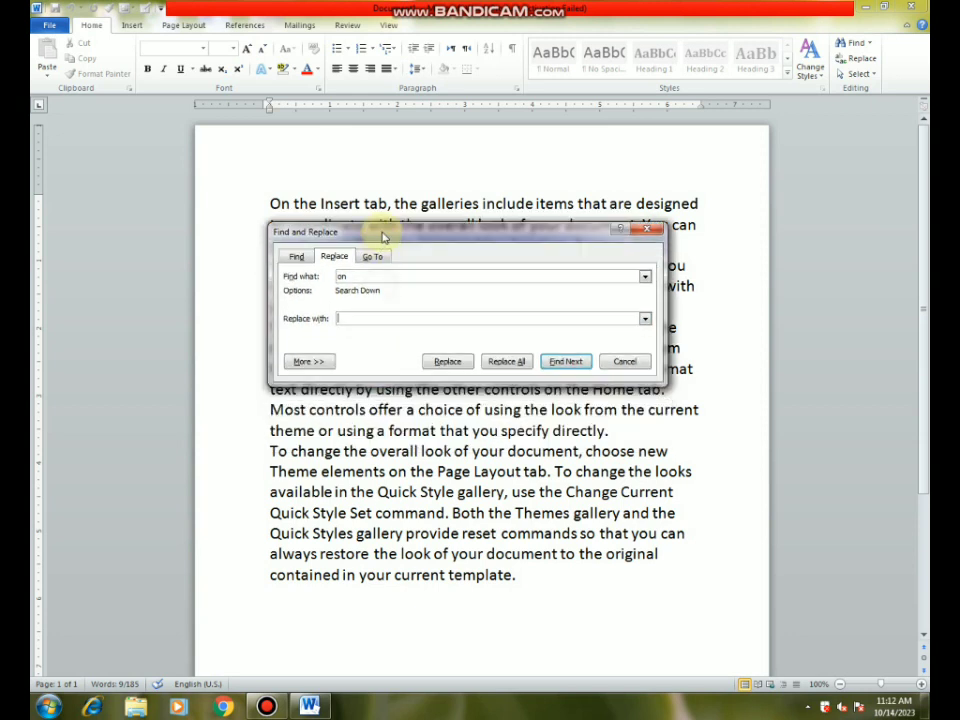
left_click(312, 363)
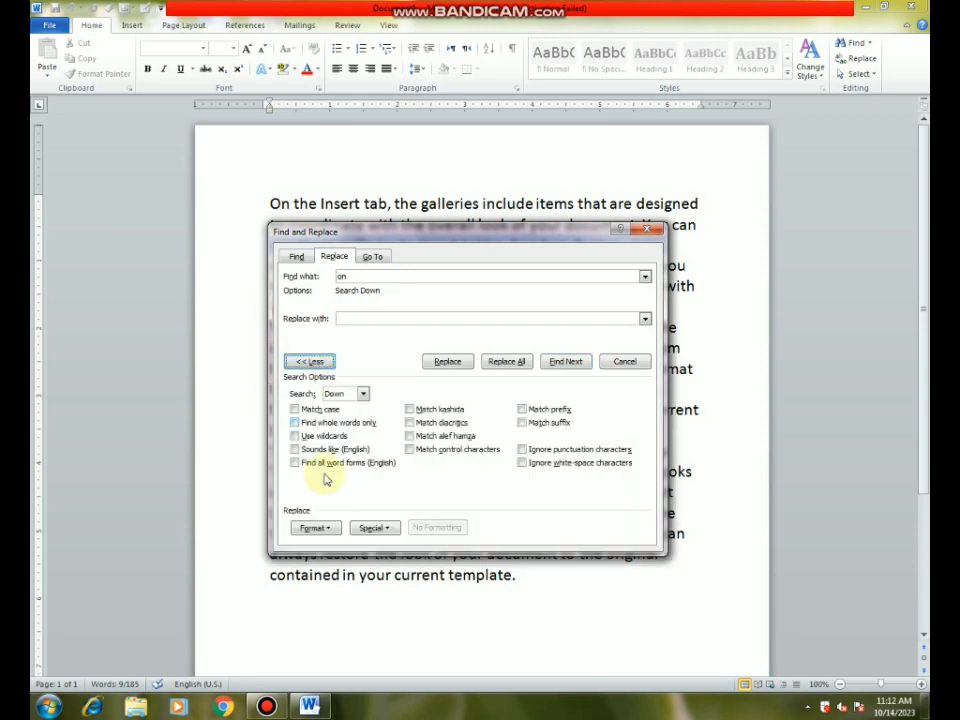
left_click(313, 528)
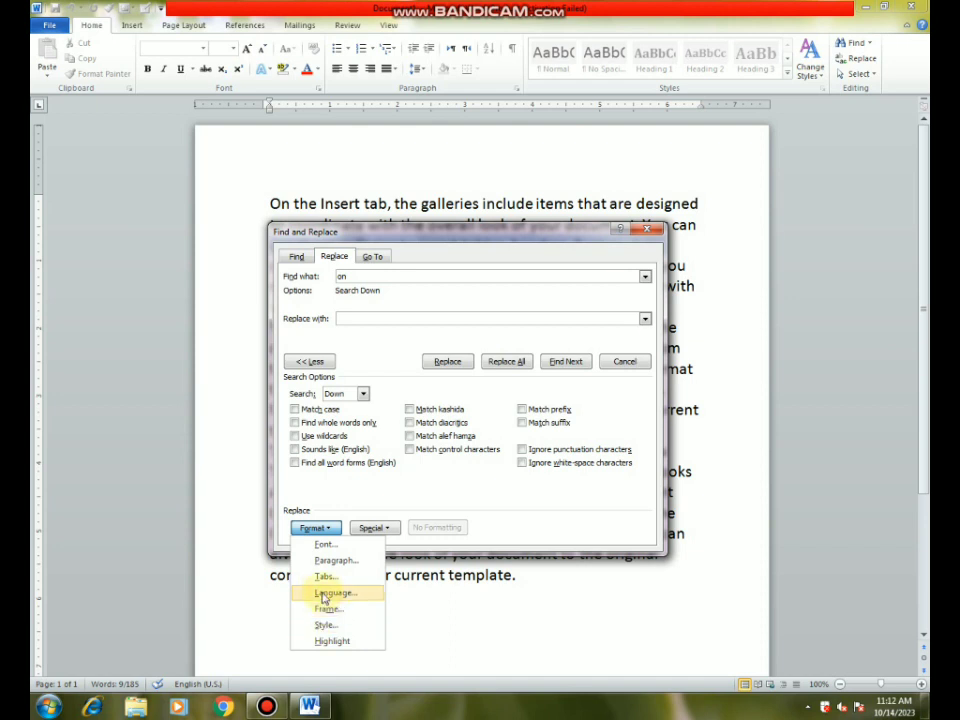
left_click(320, 527)
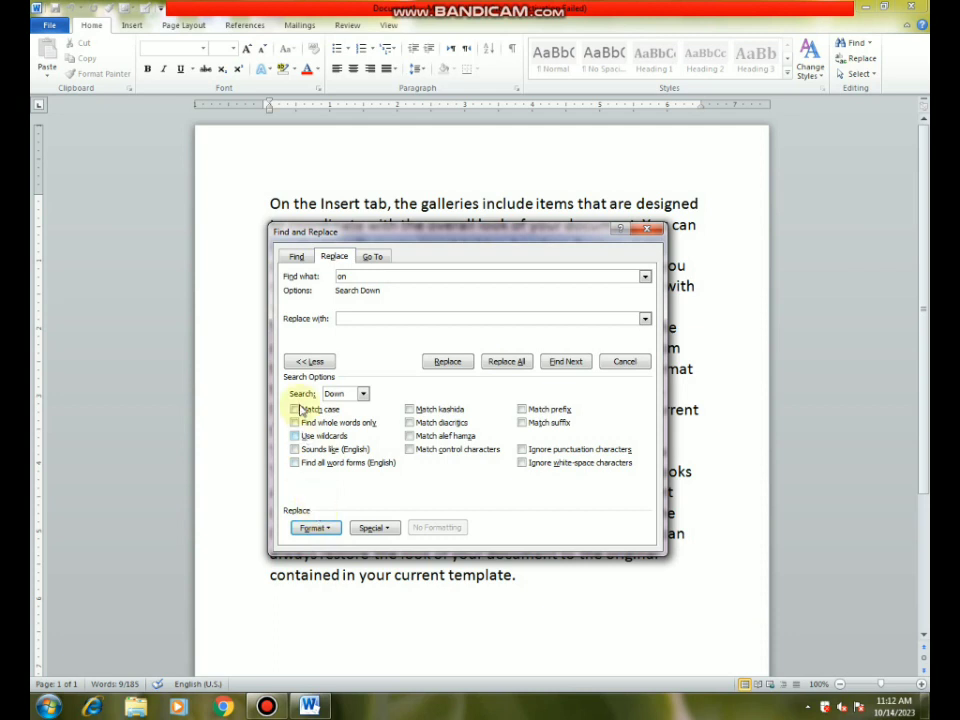
left_click(363, 397)
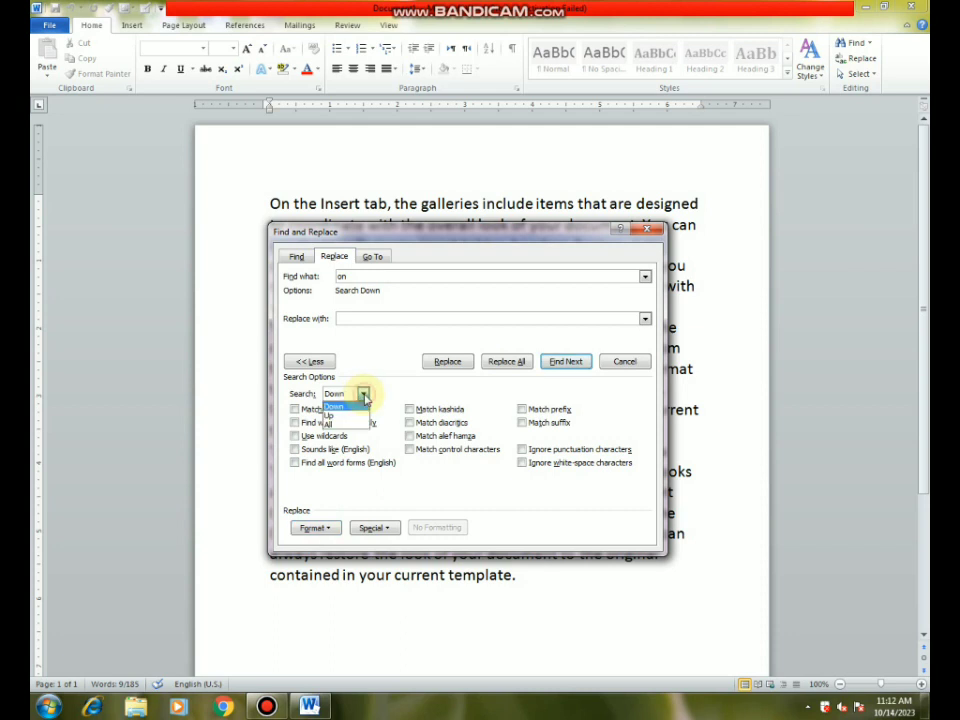
left_click(333, 423)
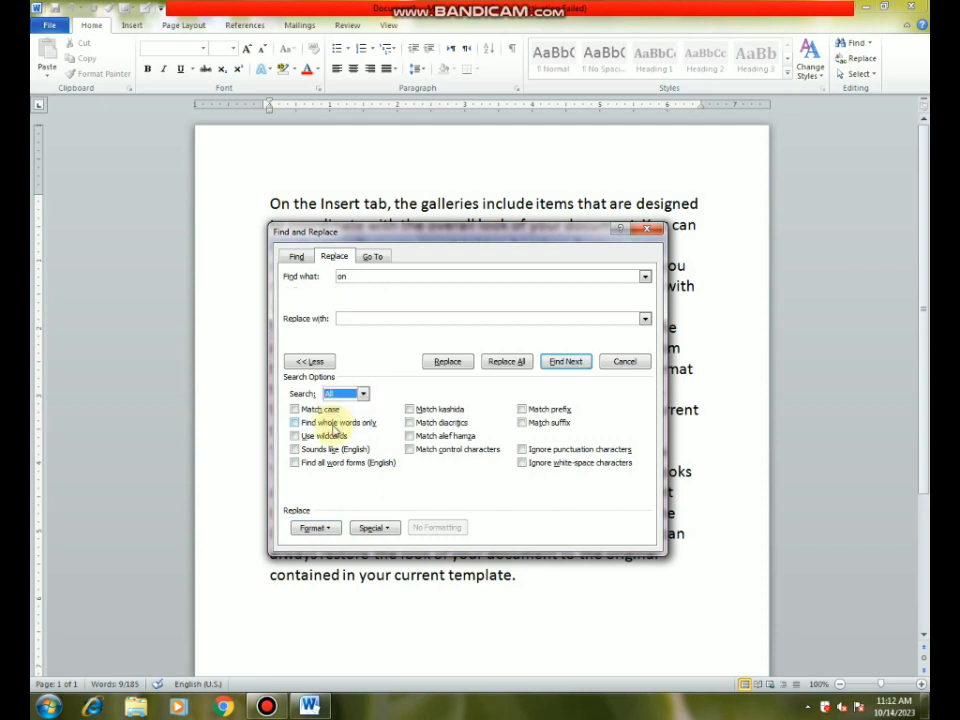
left_click(306, 363)
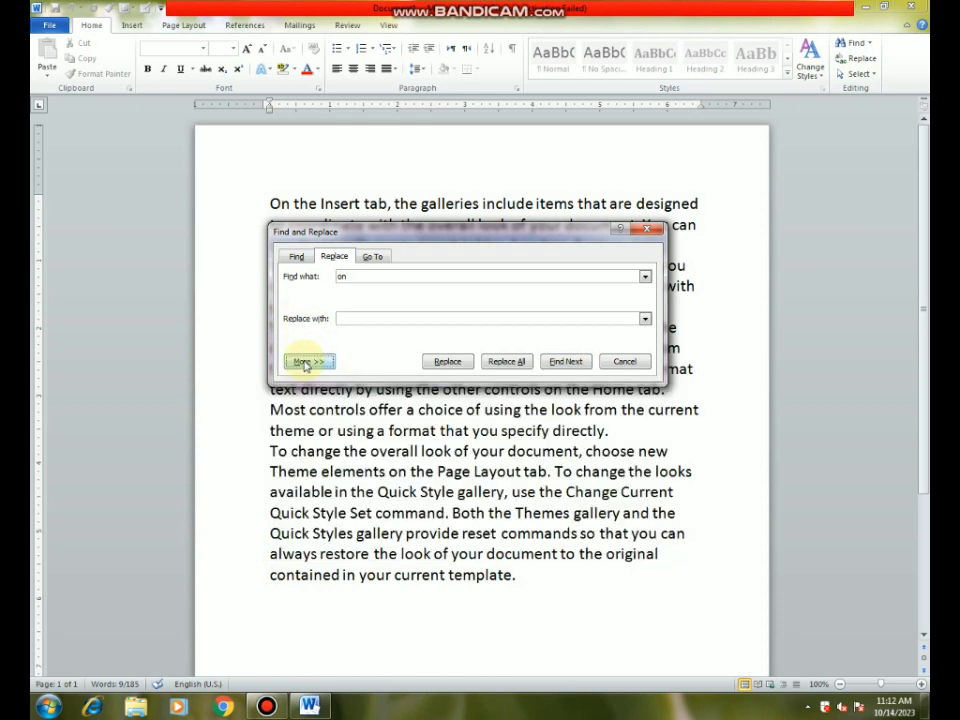
Step: Replace all occurrences of "on" with "of" and move the dialog down to uncover the changed text
left_click_drag(428, 238, 406, 276)
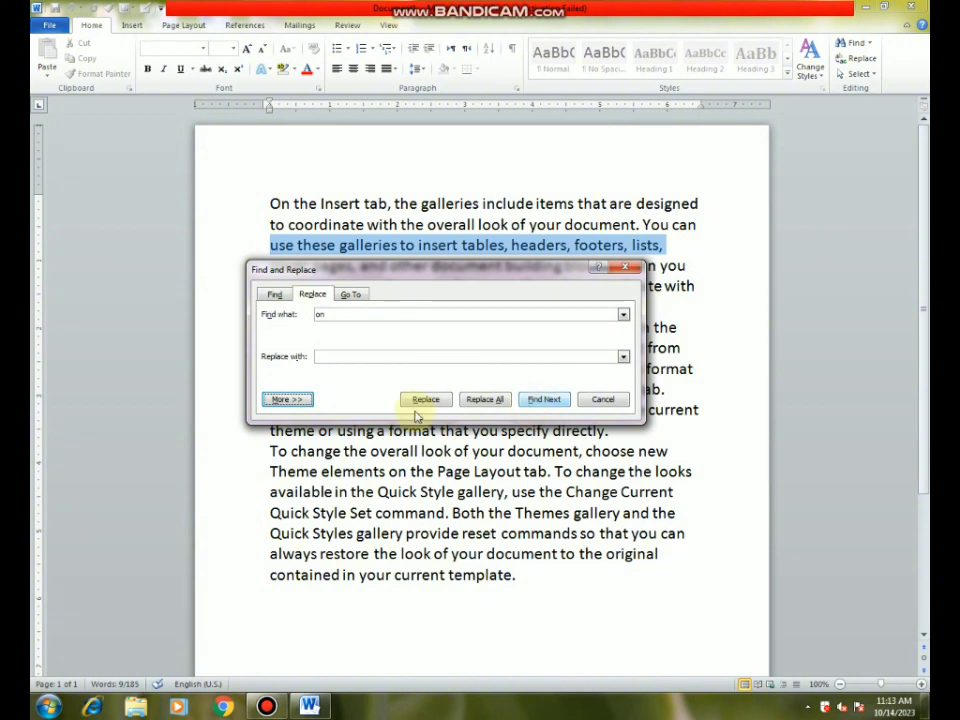
left_click(321, 356)
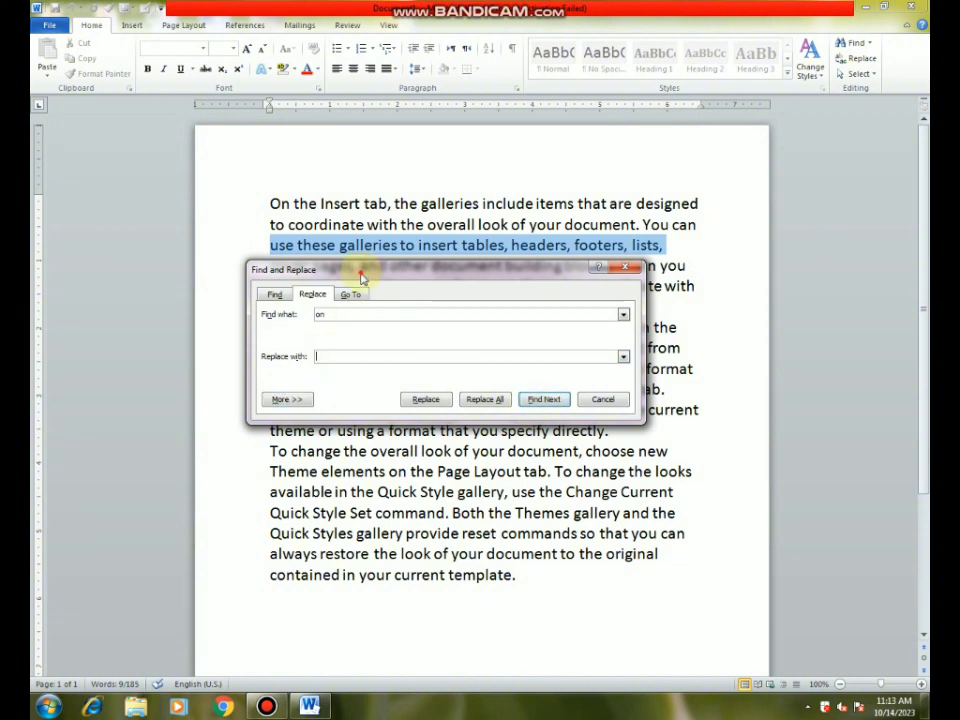
left_click_drag(362, 277, 368, 317)
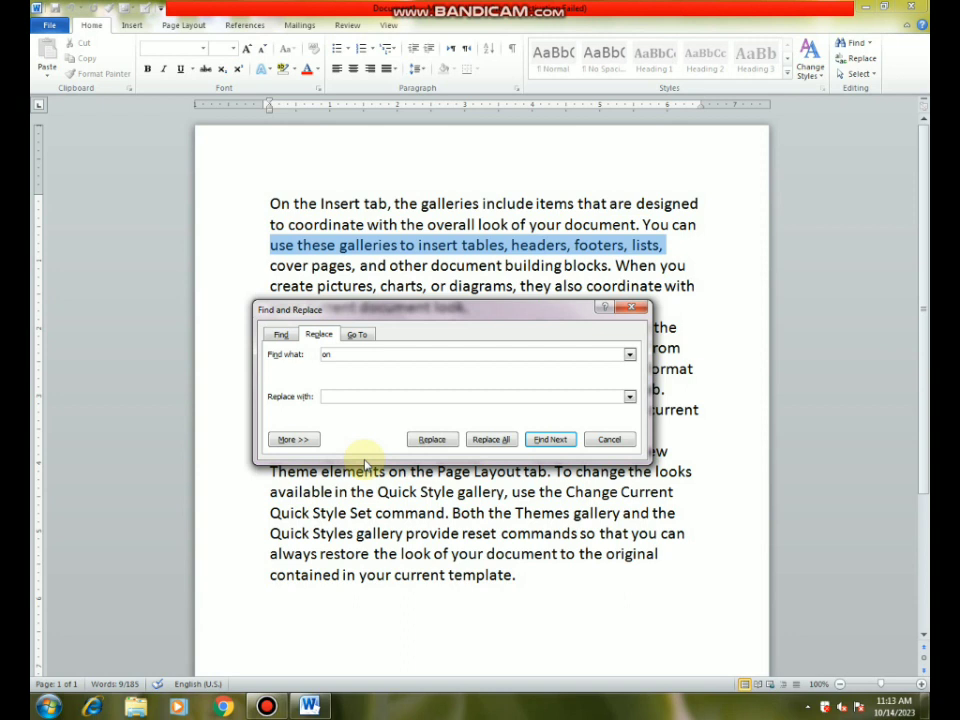
type("of")
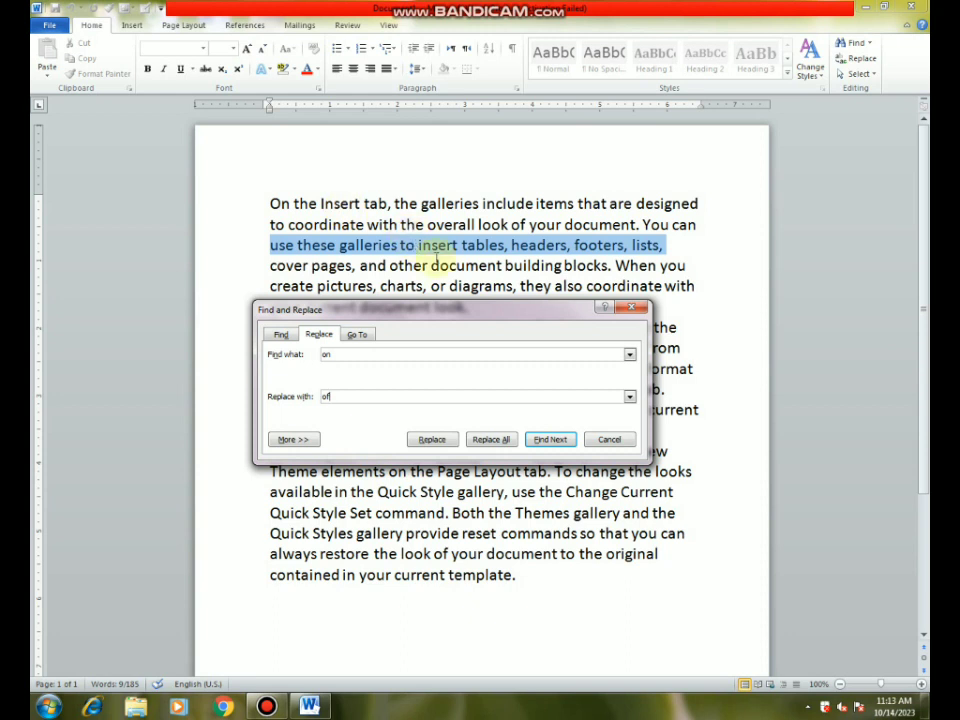
left_click(497, 443)
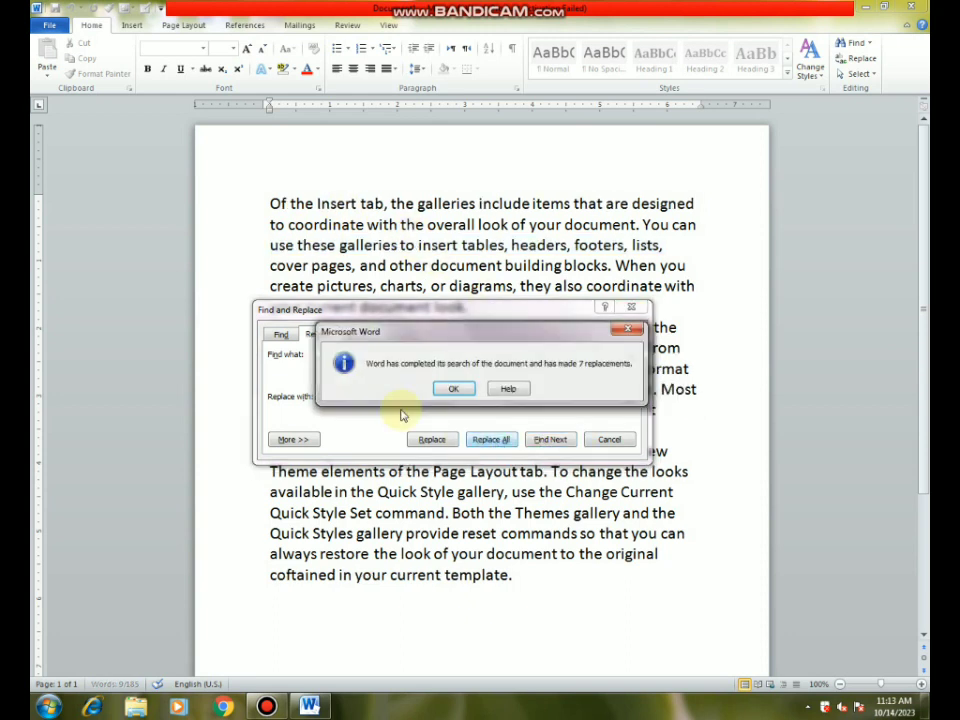
left_click(446, 390)
left_click_drag(414, 312, 439, 398)
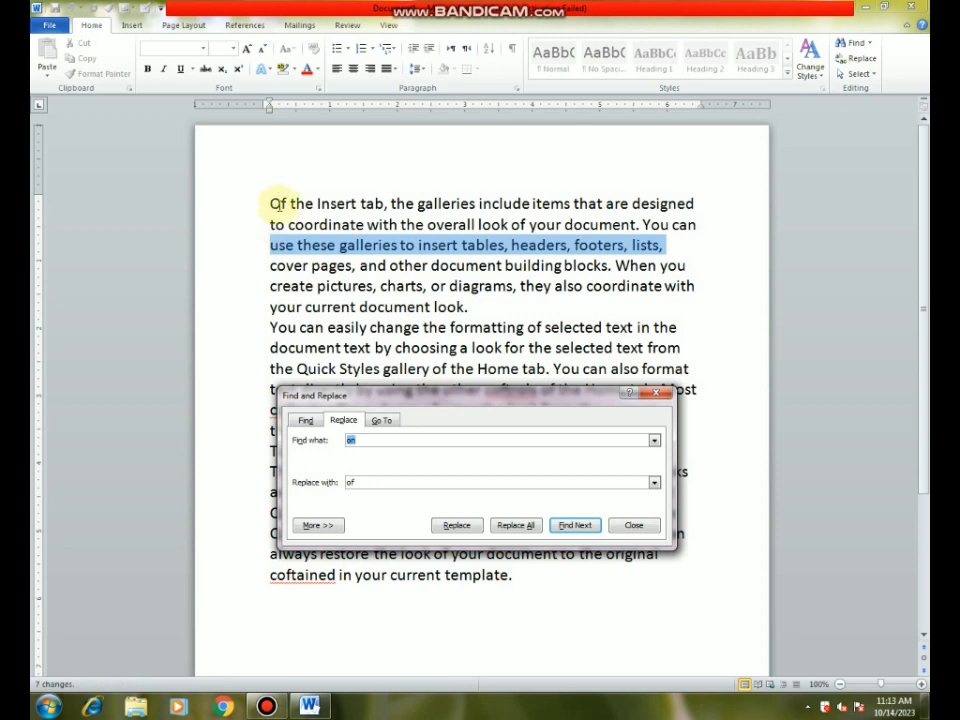
Step: Replace all occurrences of "of" with "on" throughout the document and dismiss the completion message
left_click_drag(351, 392, 343, 452)
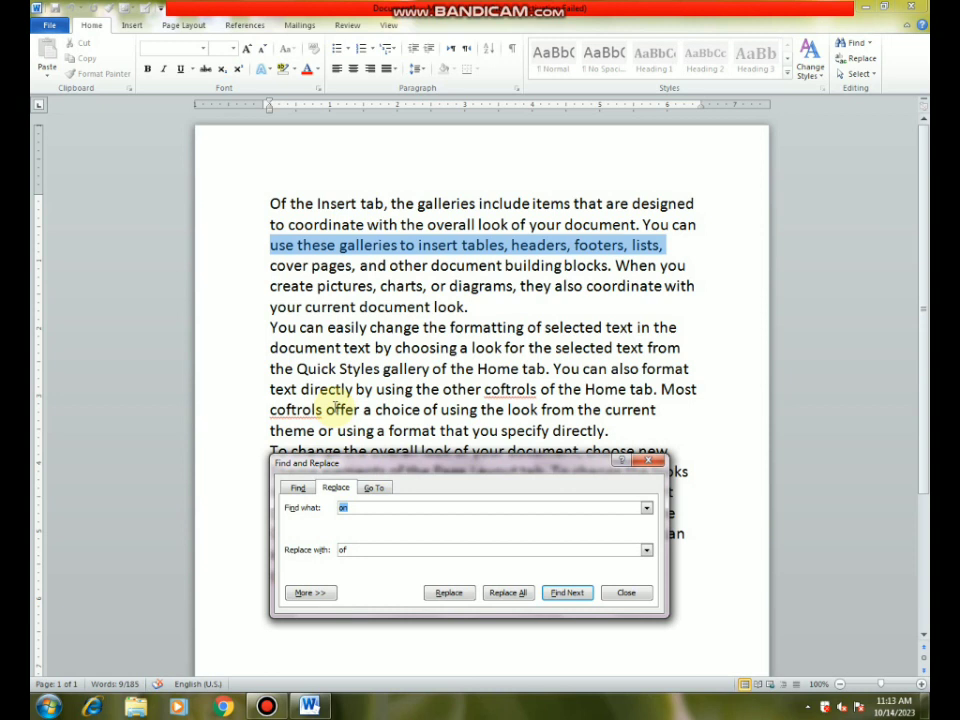
left_click_drag(415, 463, 395, 323)
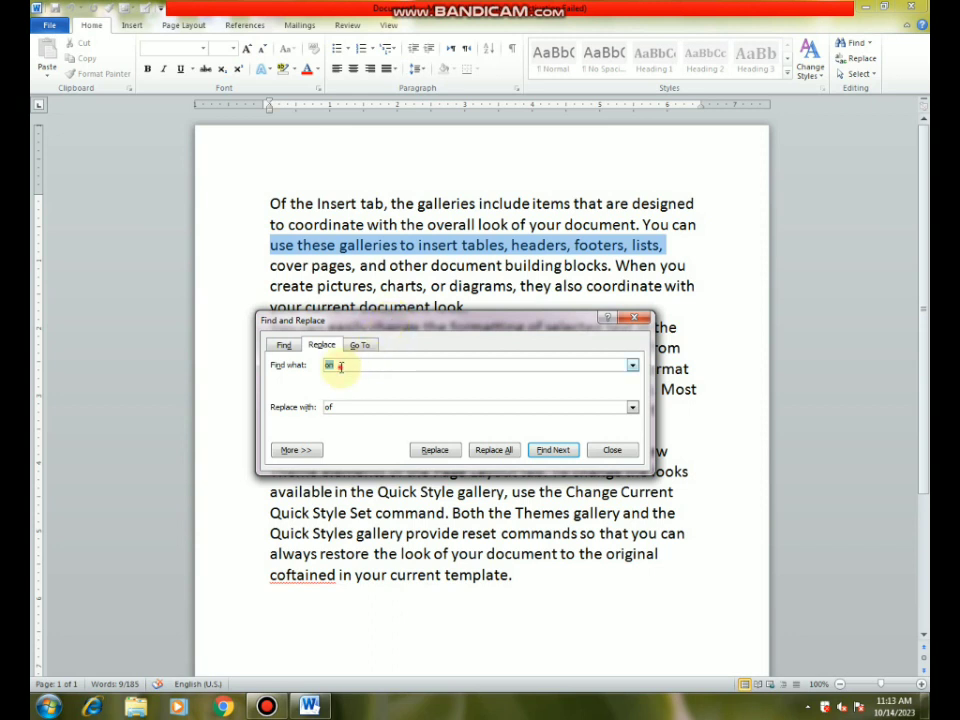
key("BackSpace")
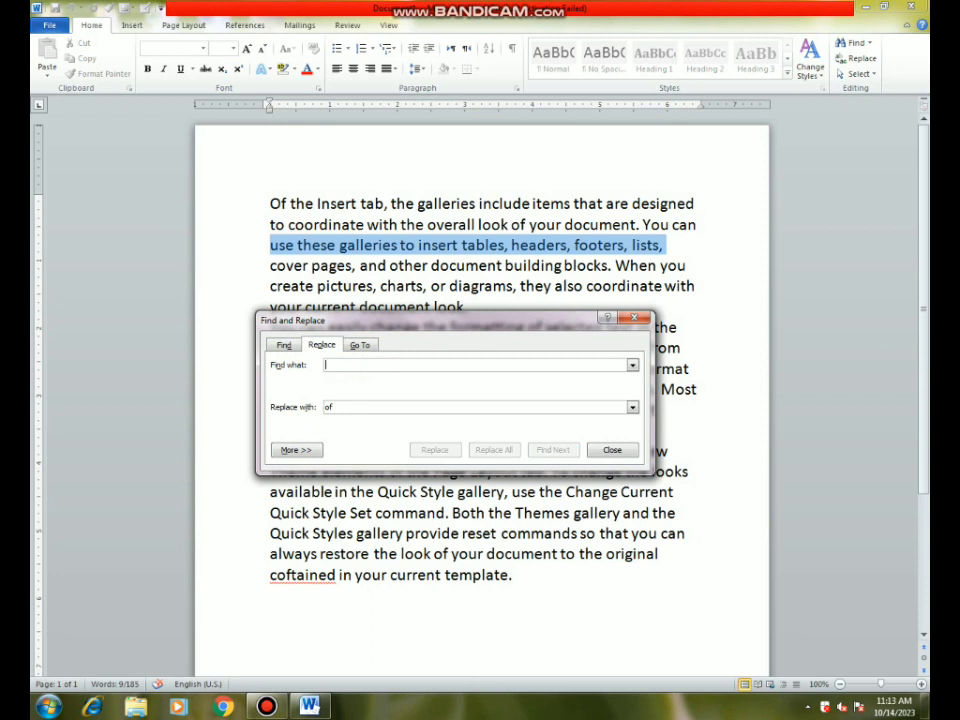
type("of")
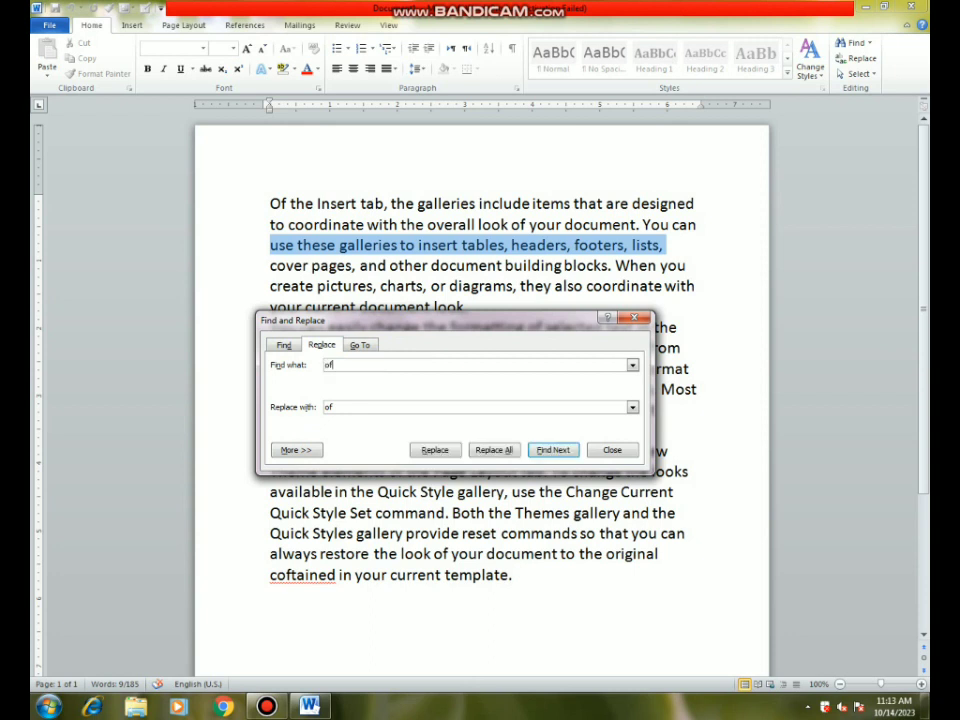
left_click(337, 406)
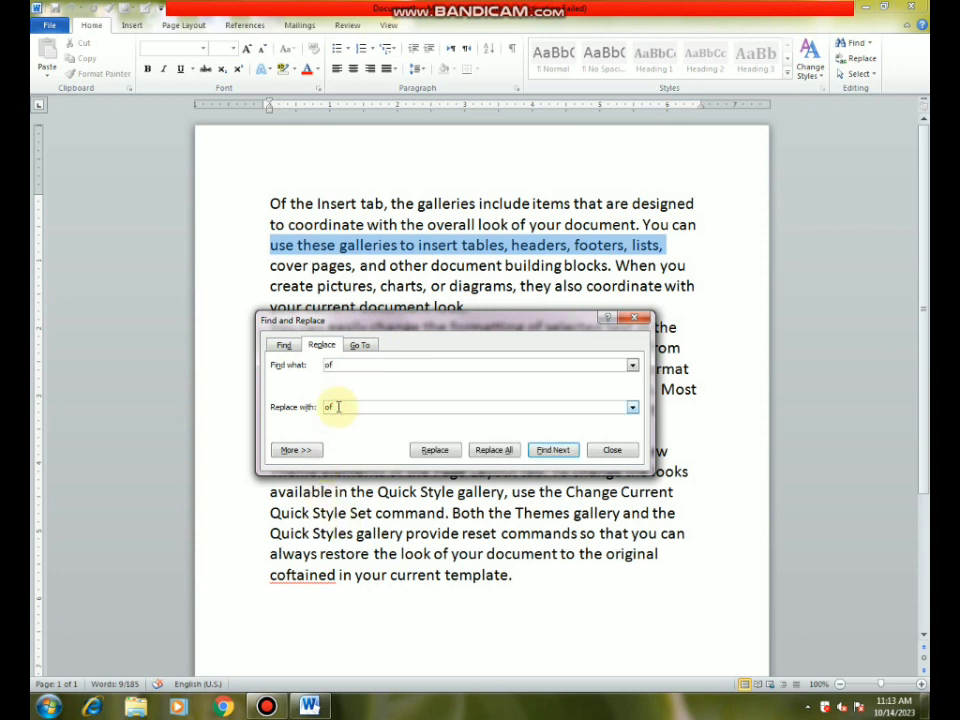
key("BackSpace")
key("BackSpace")
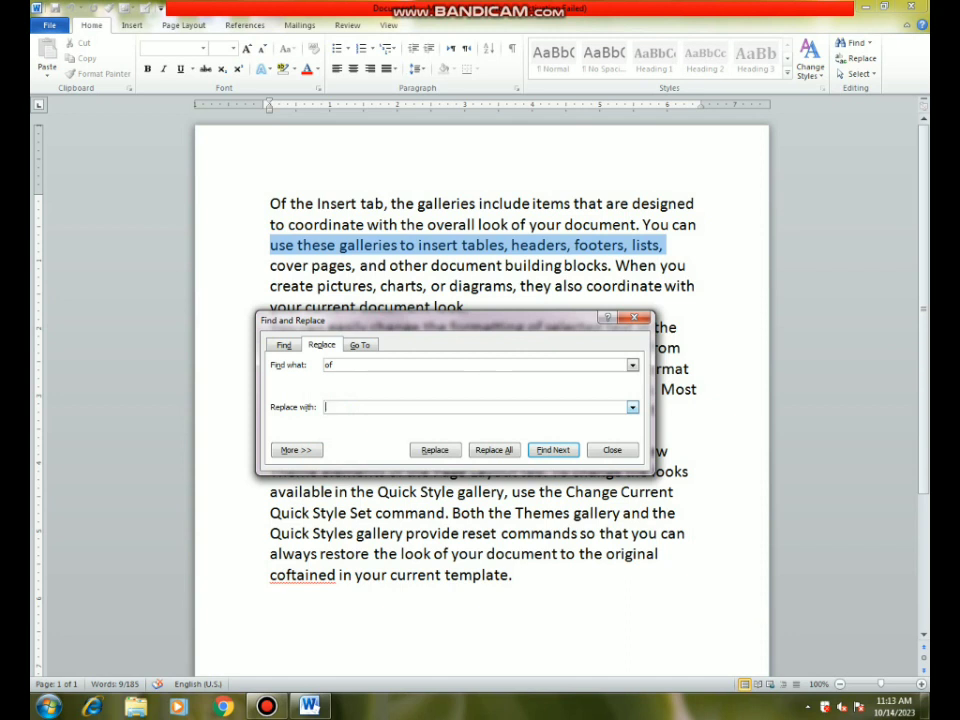
type("on")
left_click(493, 450)
left_click(450, 388)
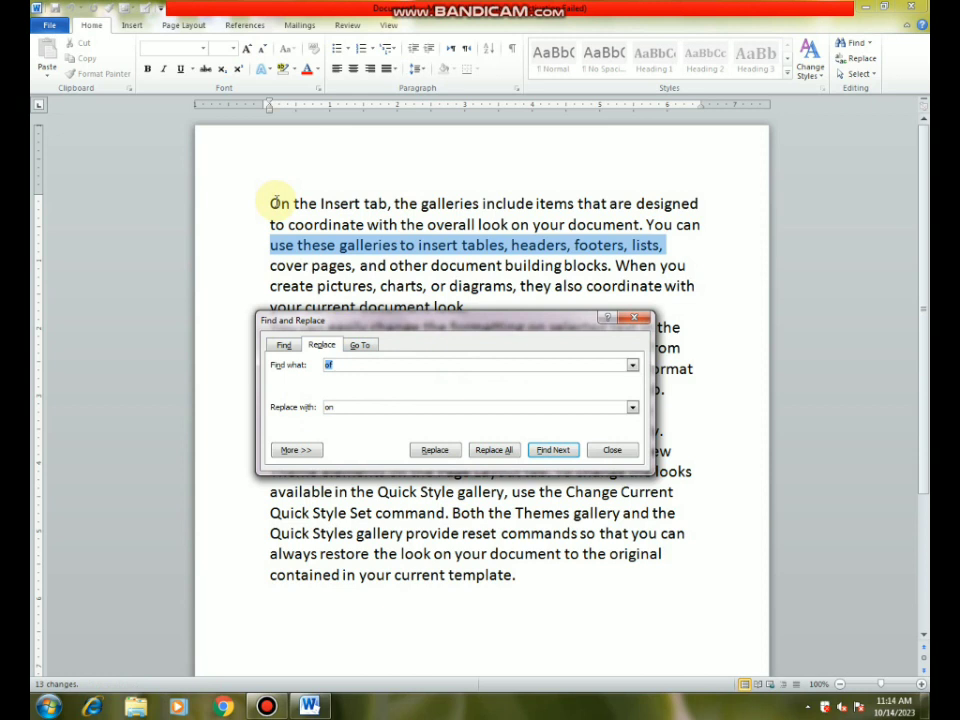
Step: Show the Go To options, choose Page as the target and enter page number 1
left_click(360, 344)
left_click_drag(401, 364, 339, 310)
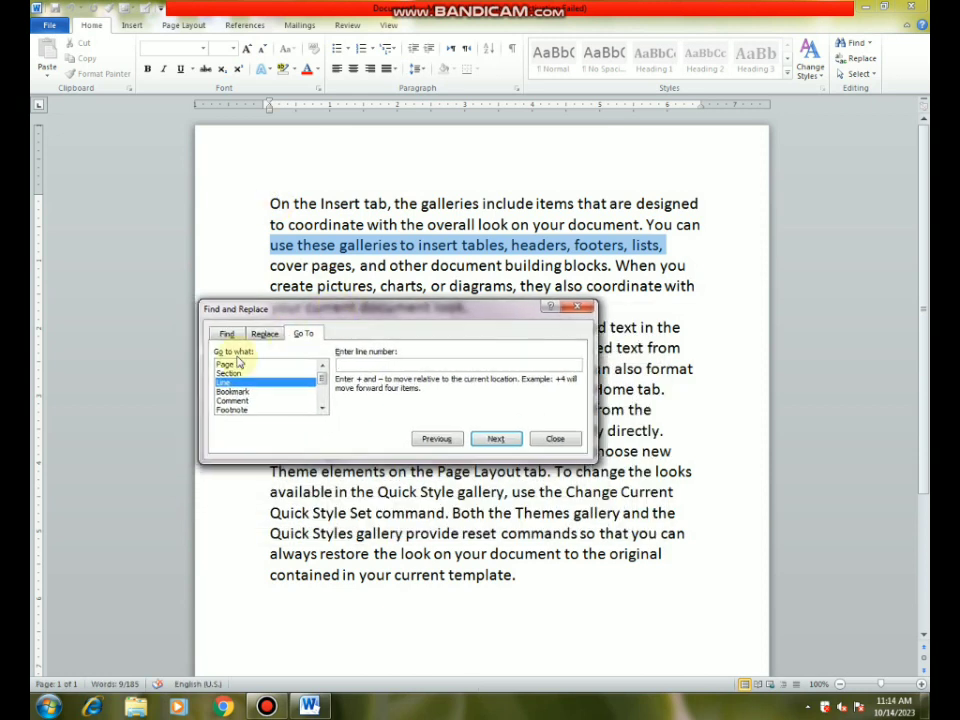
left_click(240, 365)
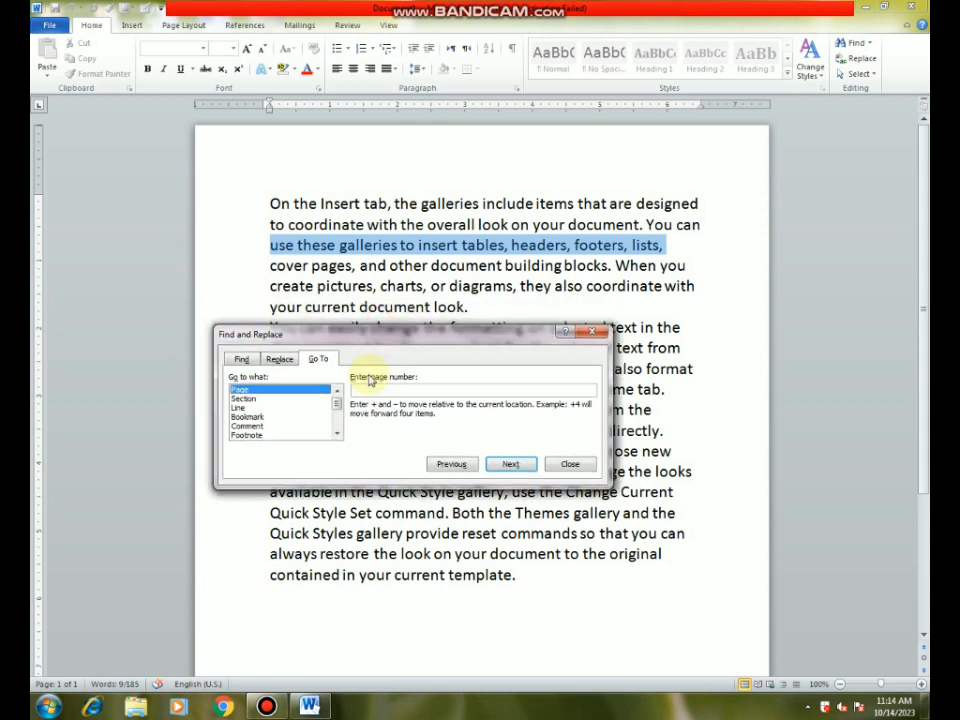
left_click(358, 390)
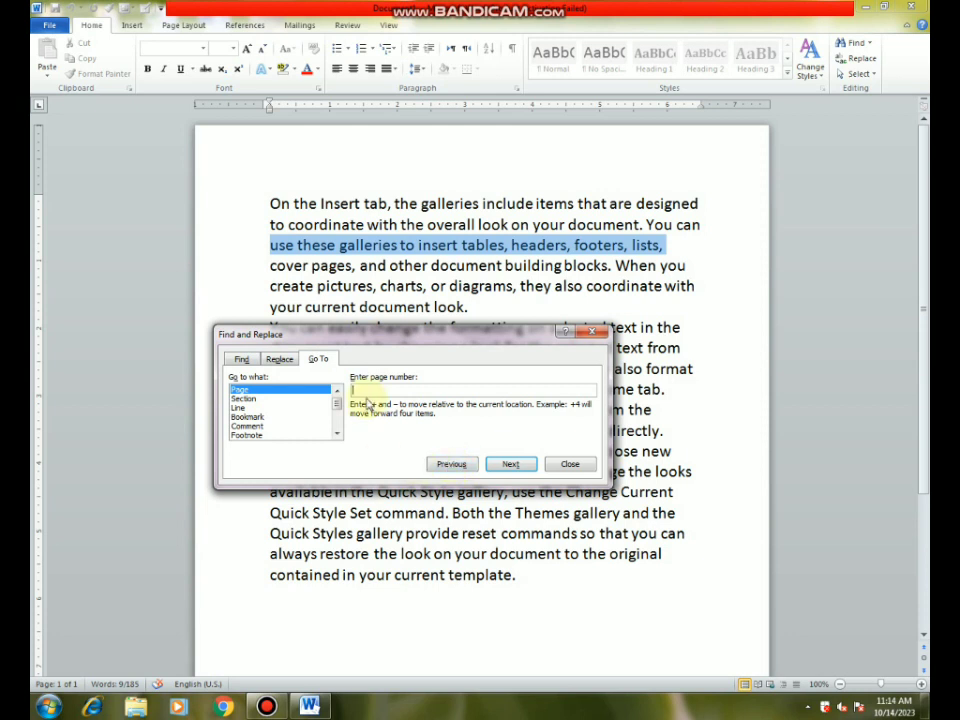
type("1")
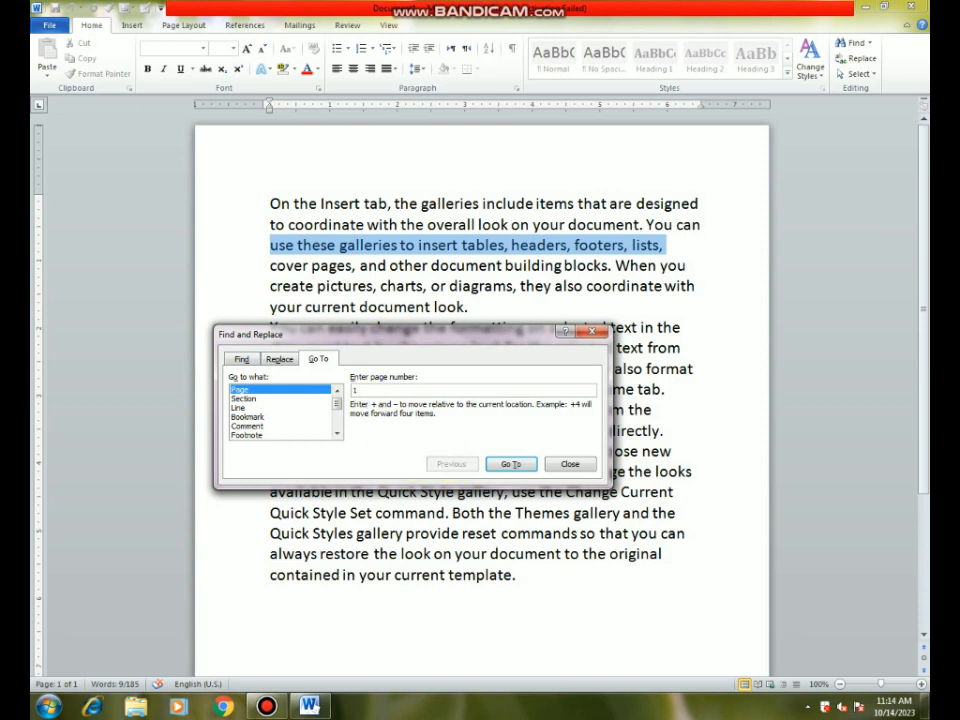
left_click(269, 213)
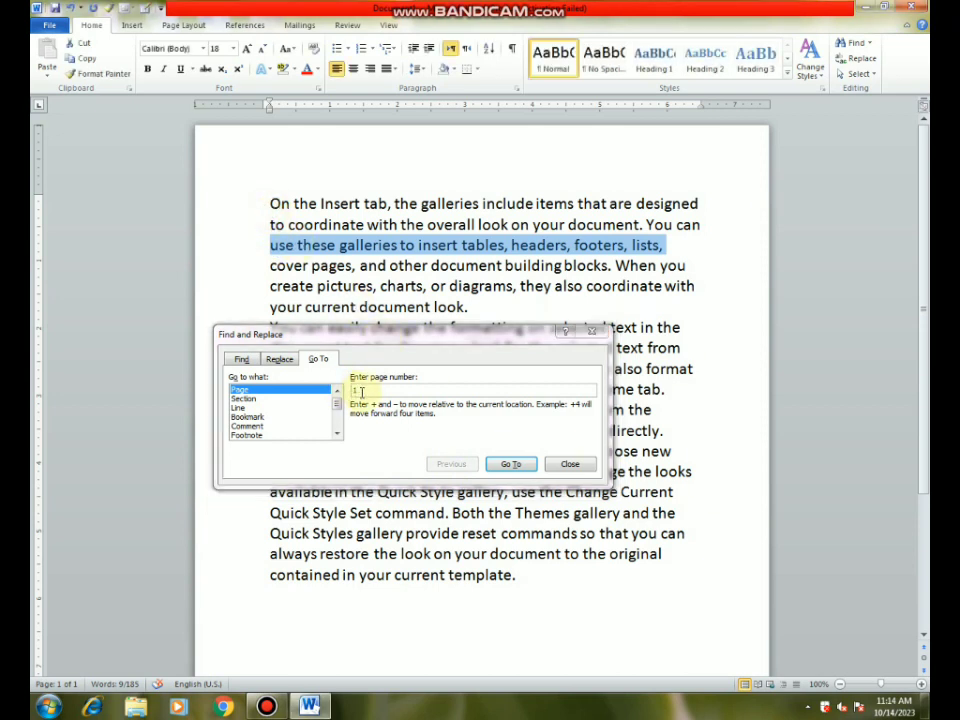
Step: Go to line 4 of the document and move the dialog clear of that line
left_click(242, 398)
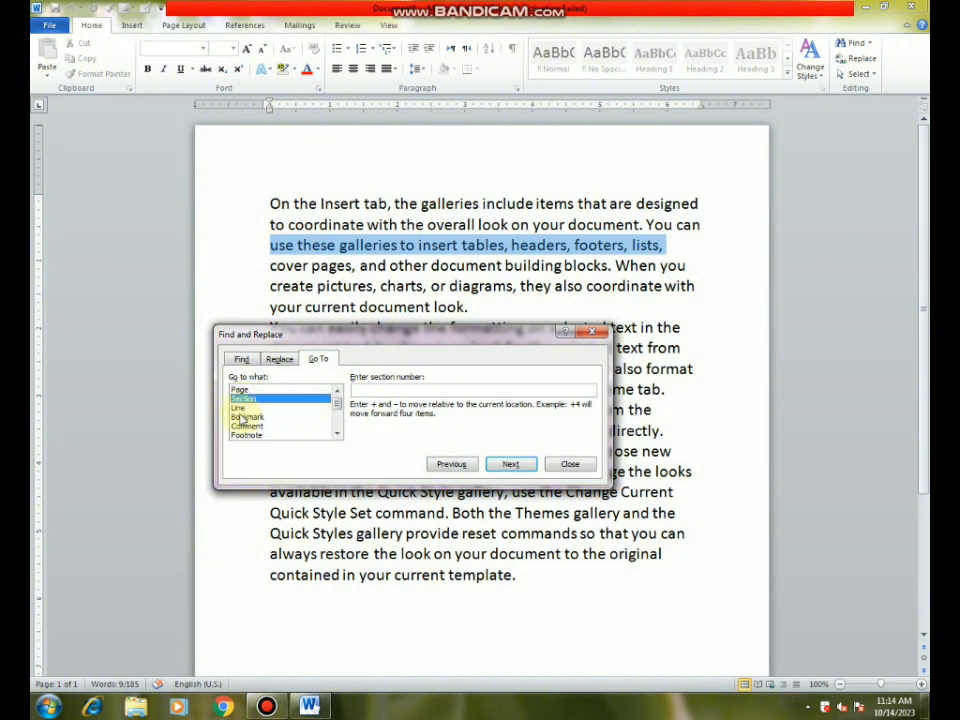
left_click(240, 408)
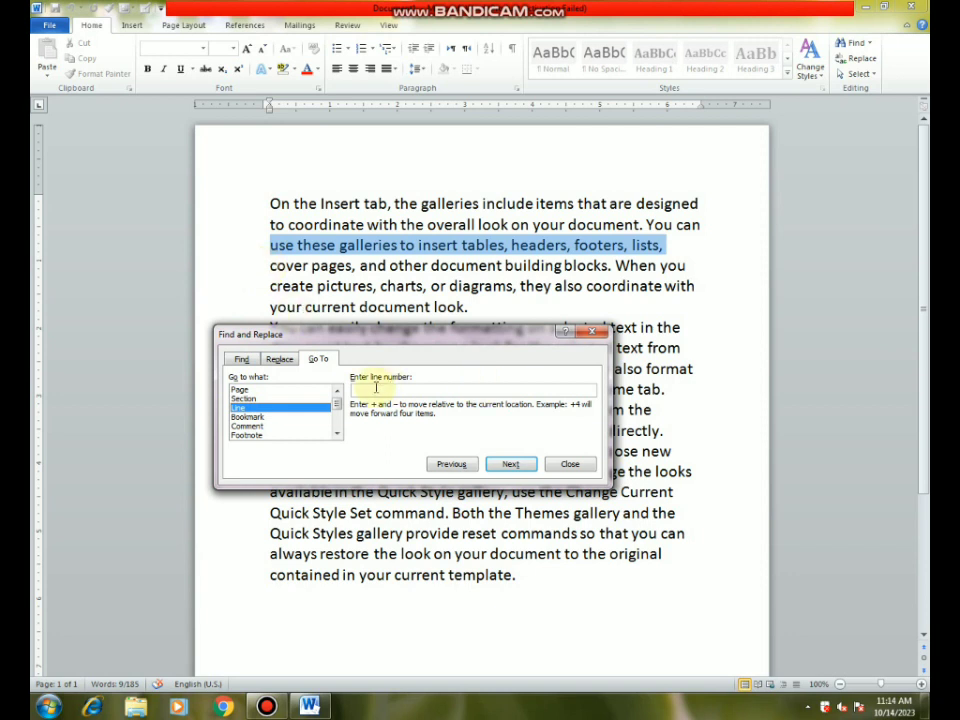
type("4")
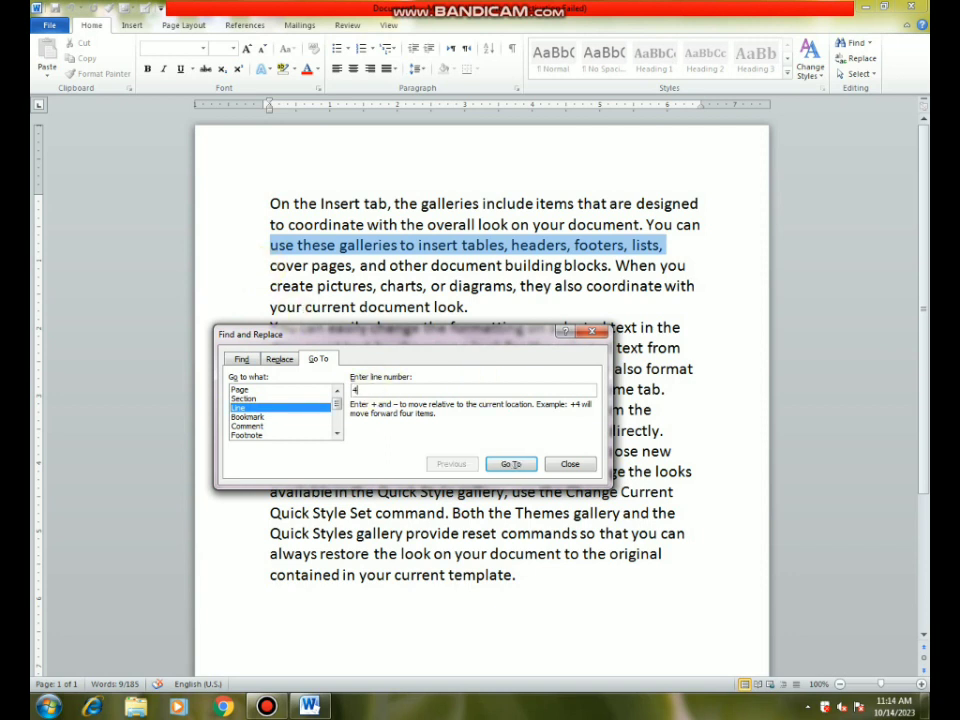
left_click(506, 464)
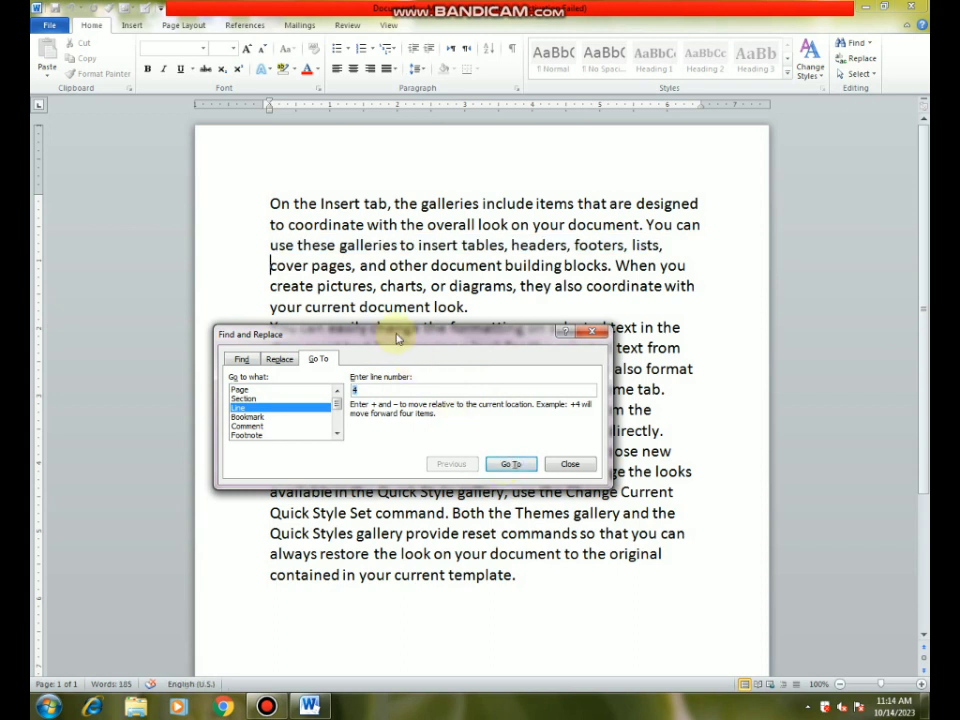
left_click_drag(392, 334, 395, 389)
left_click(268, 264)
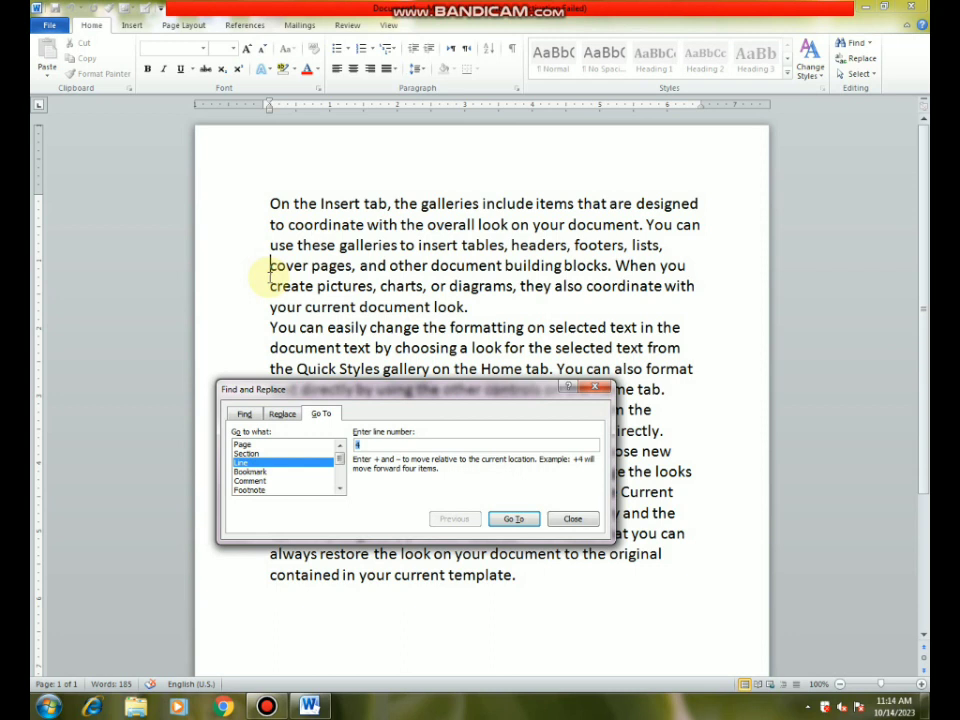
Step: Choose Bookmark as the Go To target and enter 45 as the bookmark name
left_click_drag(341, 393, 322, 362)
left_click(279, 402)
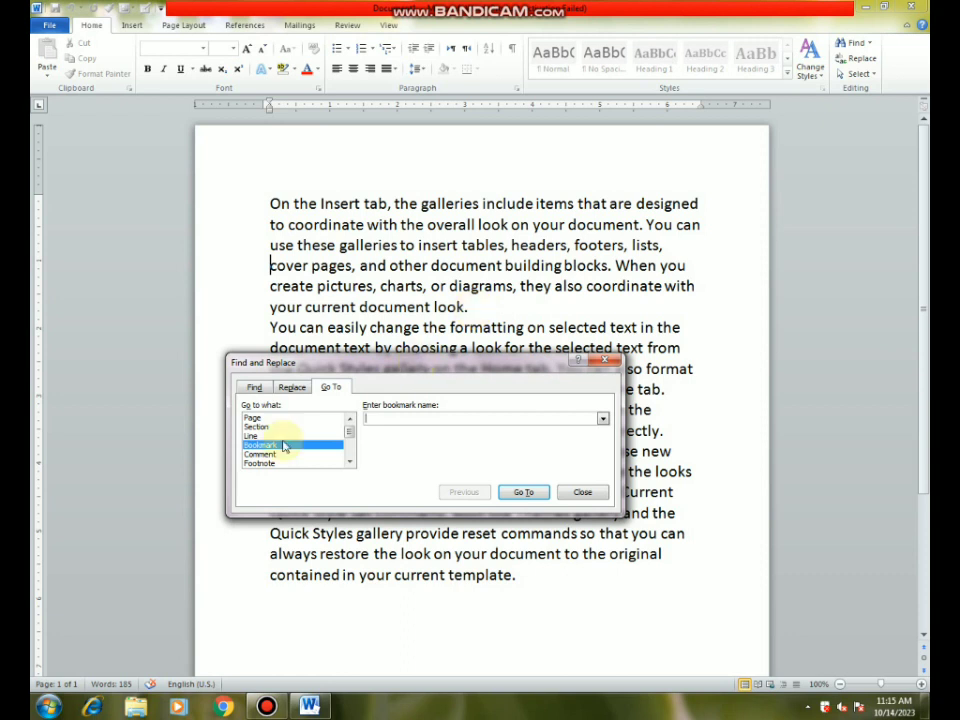
type("45")
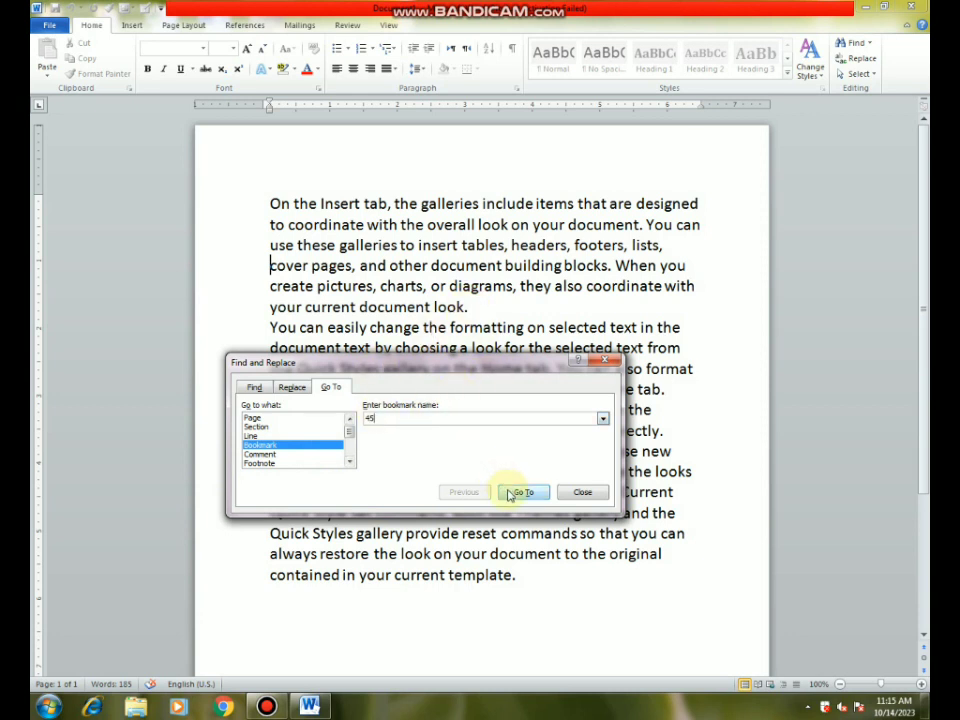
Step: Try going to a footnote with the number entry "sddsewrew", and close the Find and Replace dialog
left_click(259, 463)
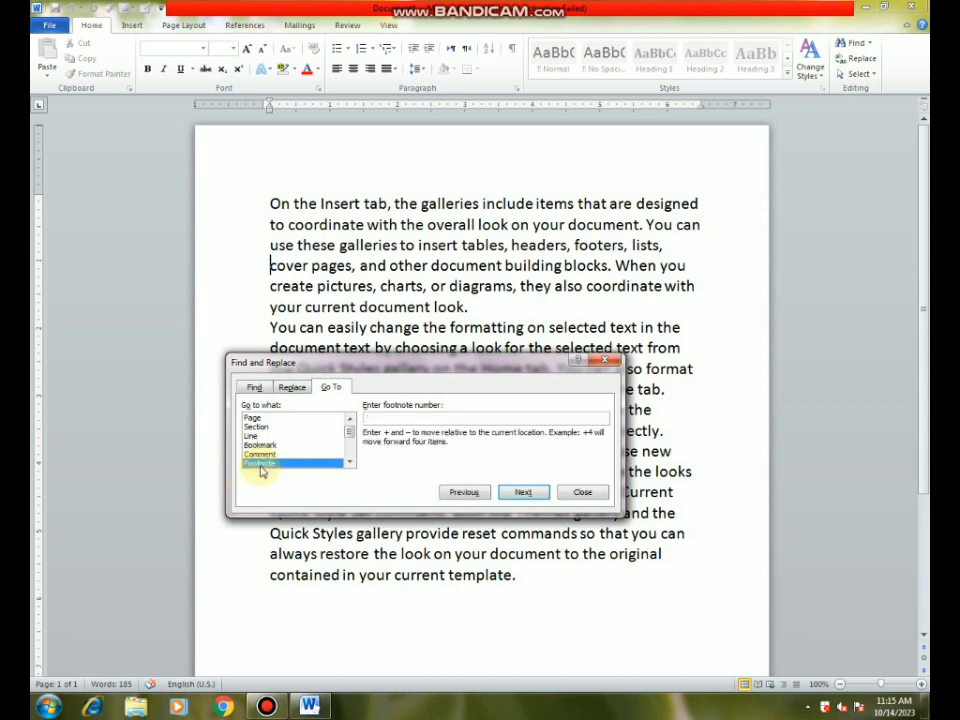
type("sddsewrew")
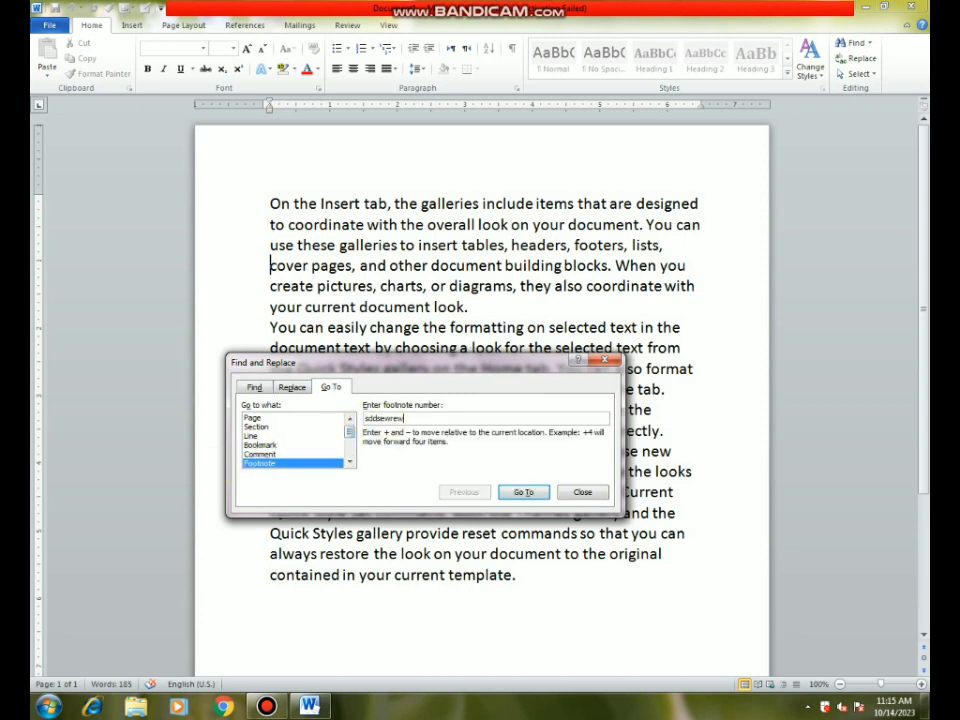
left_click(514, 492)
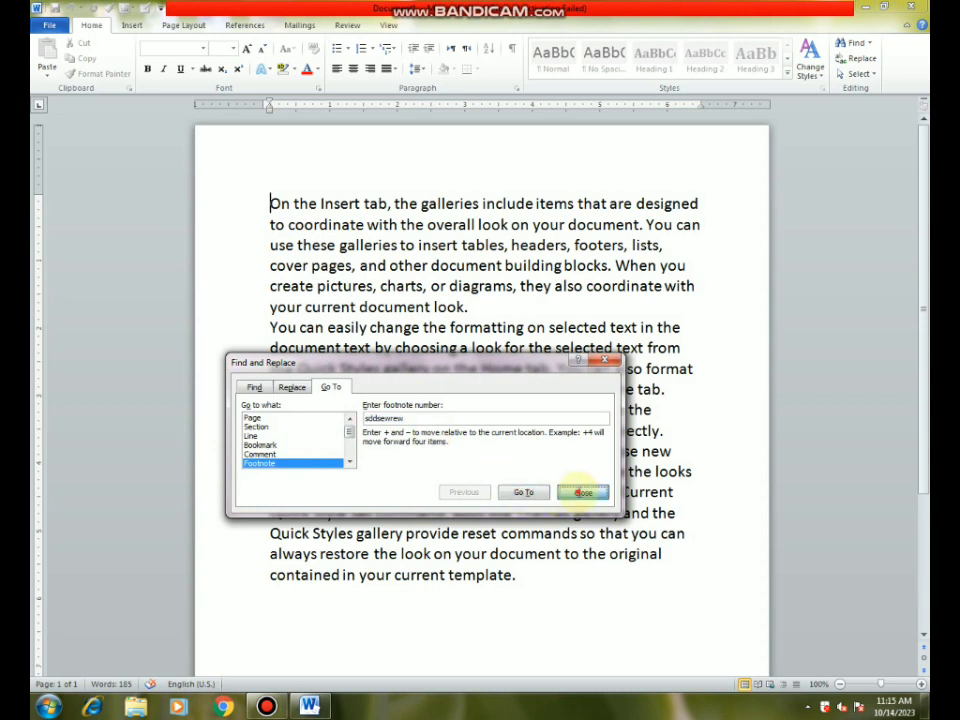
left_click(581, 494)
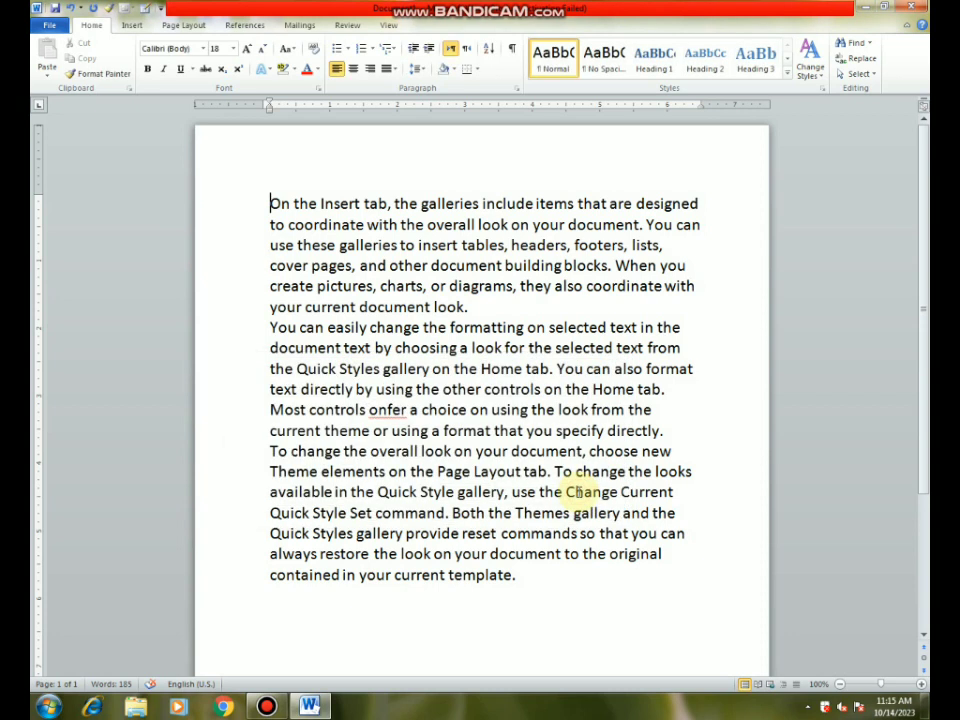
Step: Select all the document text and deselect it again, and turn on the Select Objects mode
left_click(868, 74)
left_click(752, 92)
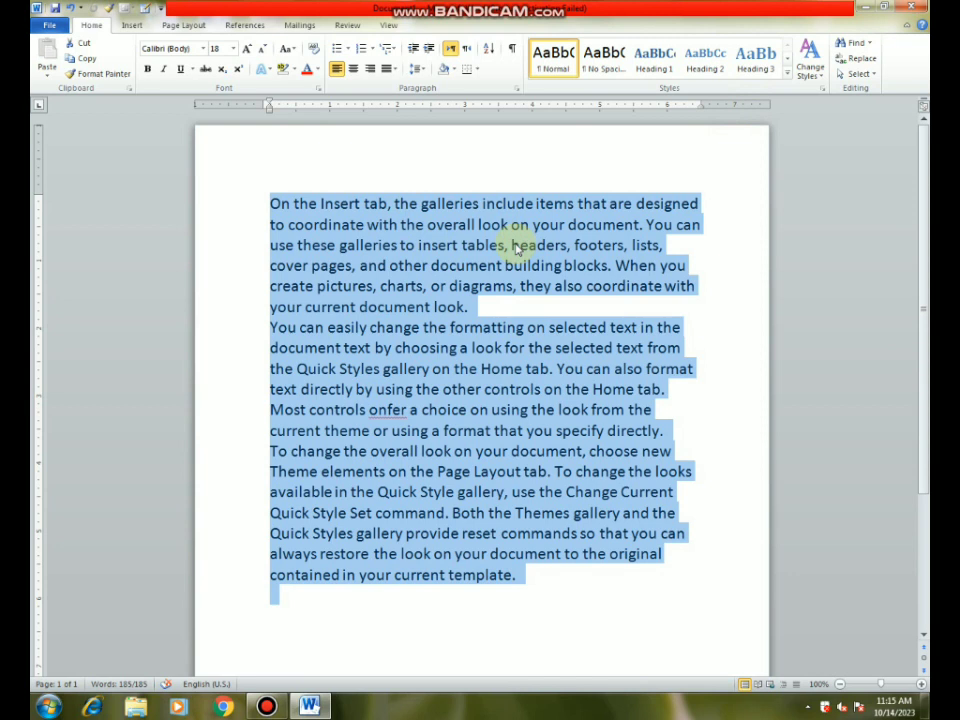
left_click(496, 304)
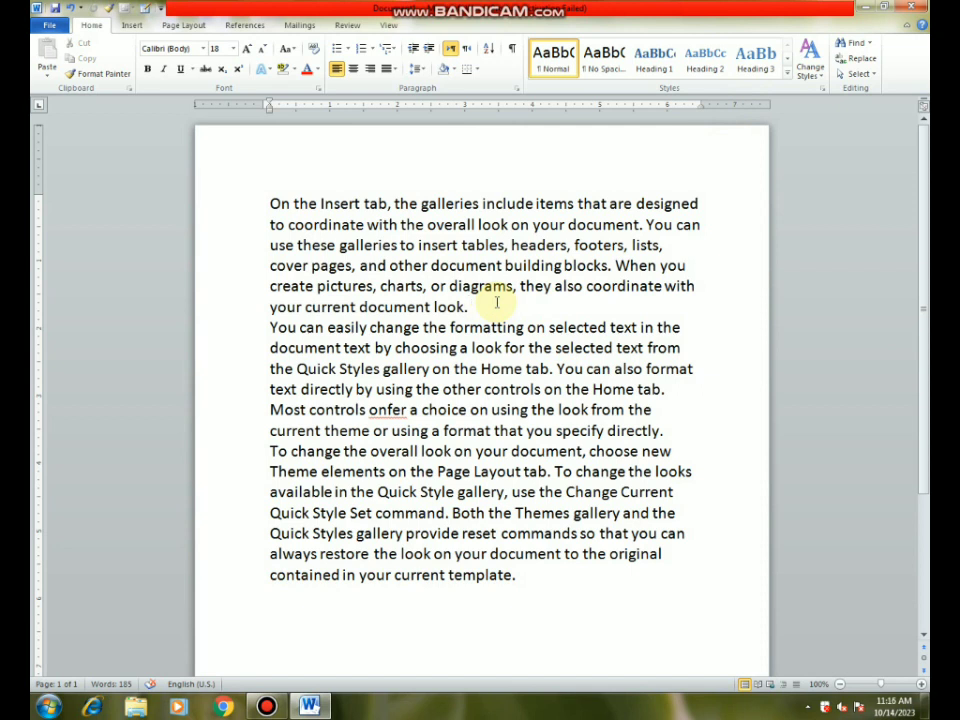
left_click(862, 74)
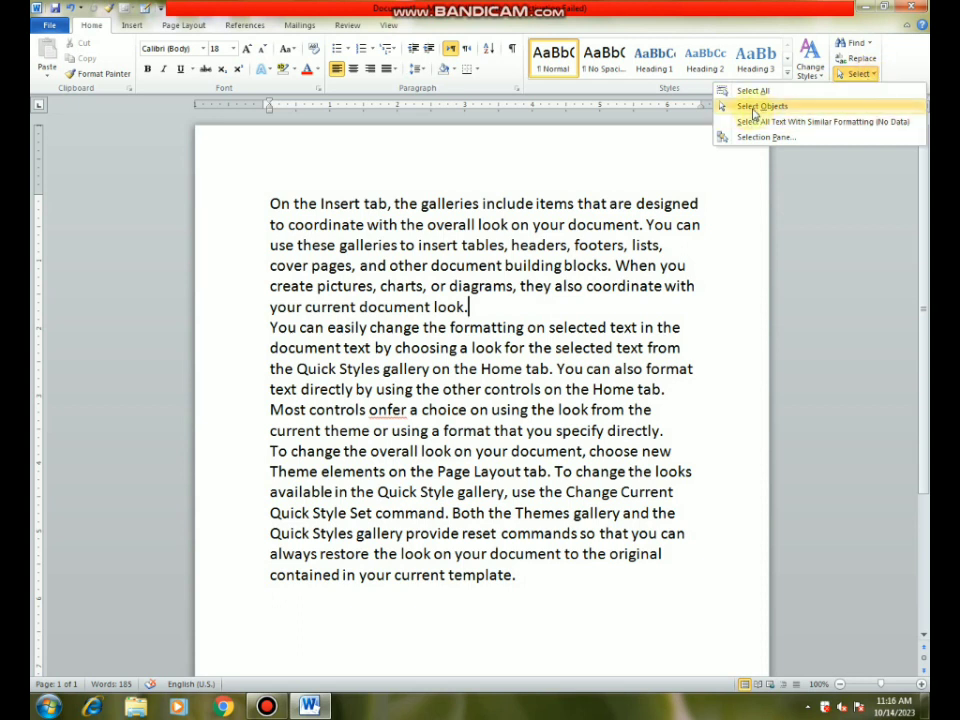
left_click(756, 108)
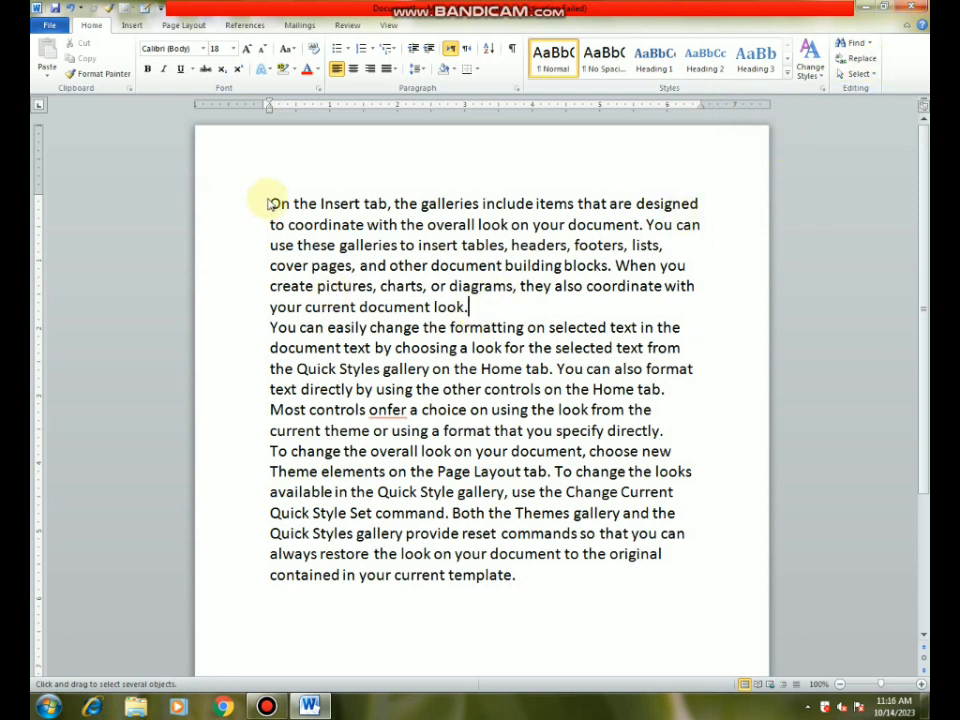
Step: Review the navigation pane and the Find, Replace and Go To options of the Find and Replace dialog, closing each
left_click(857, 50)
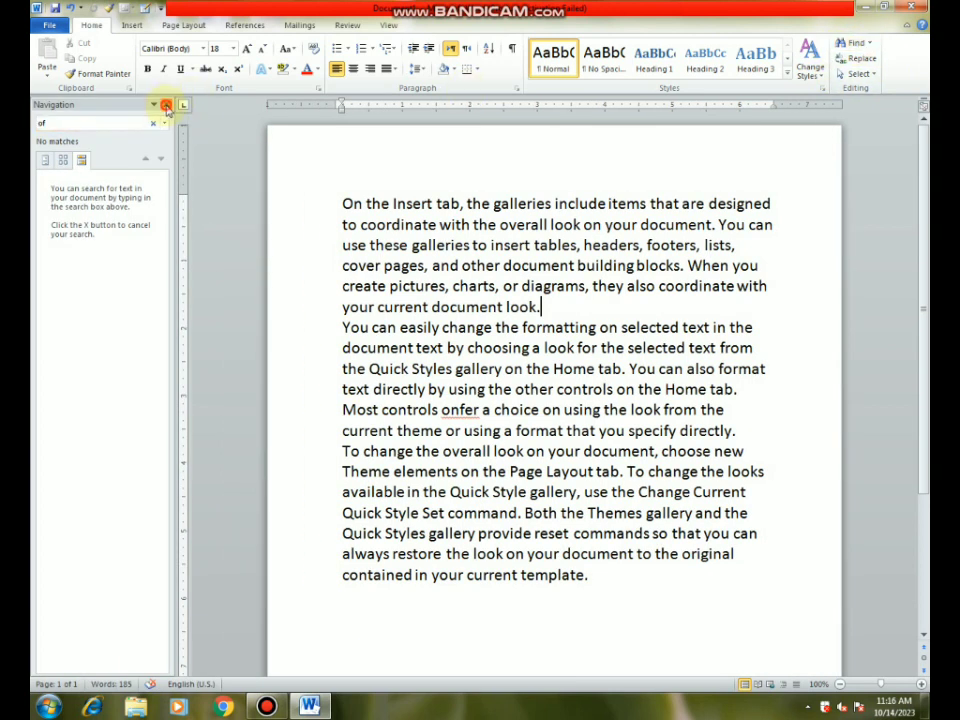
left_click(166, 105)
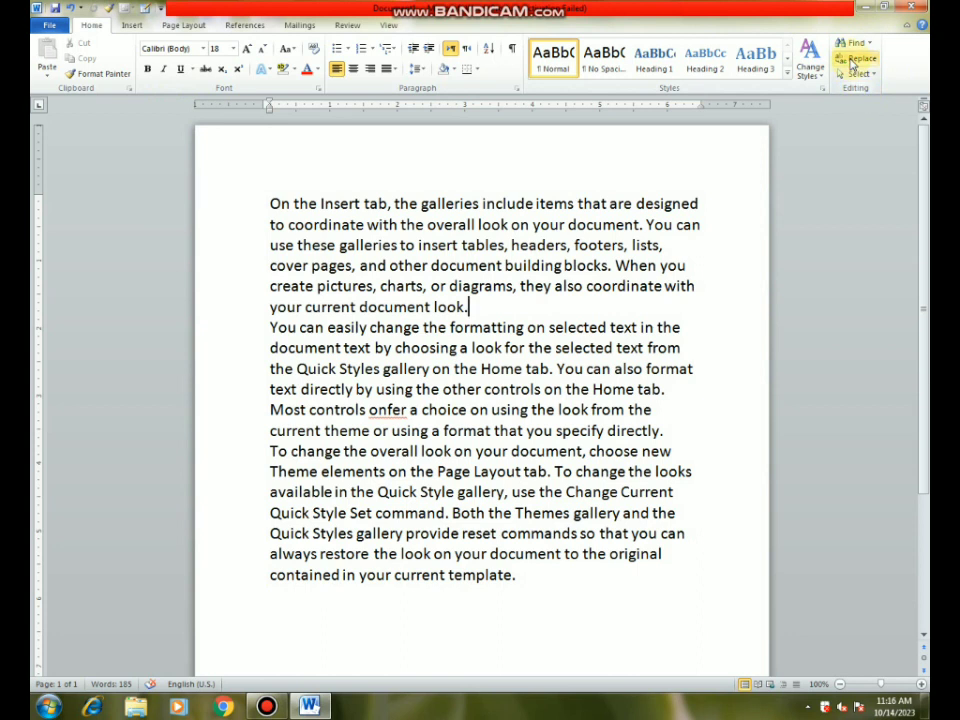
left_click(858, 58)
left_click_drag(367, 146, 392, 155)
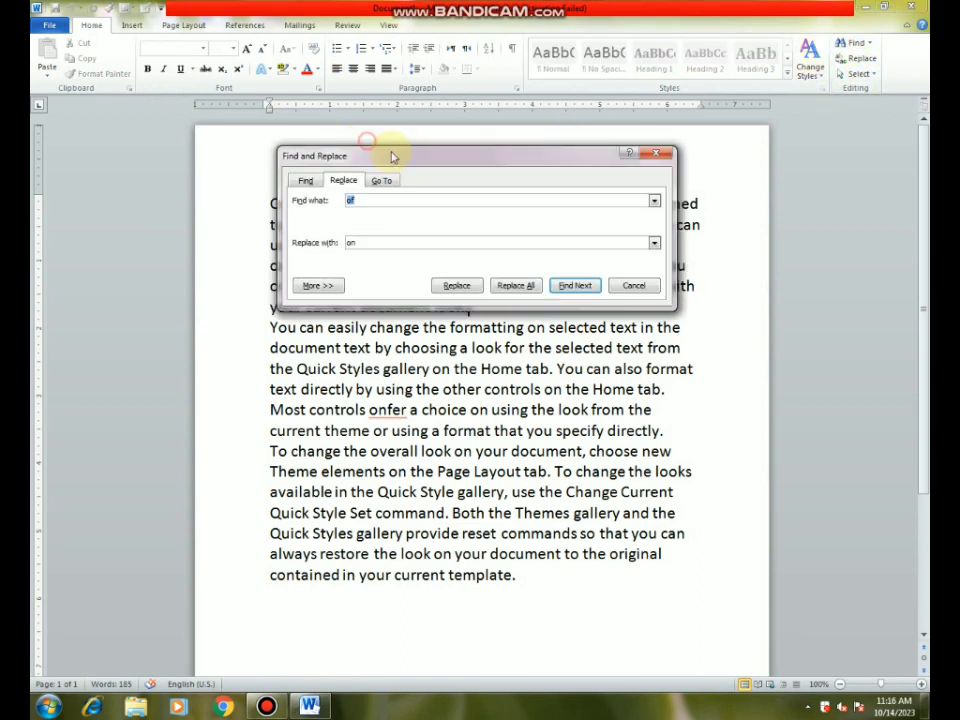
left_click(309, 182)
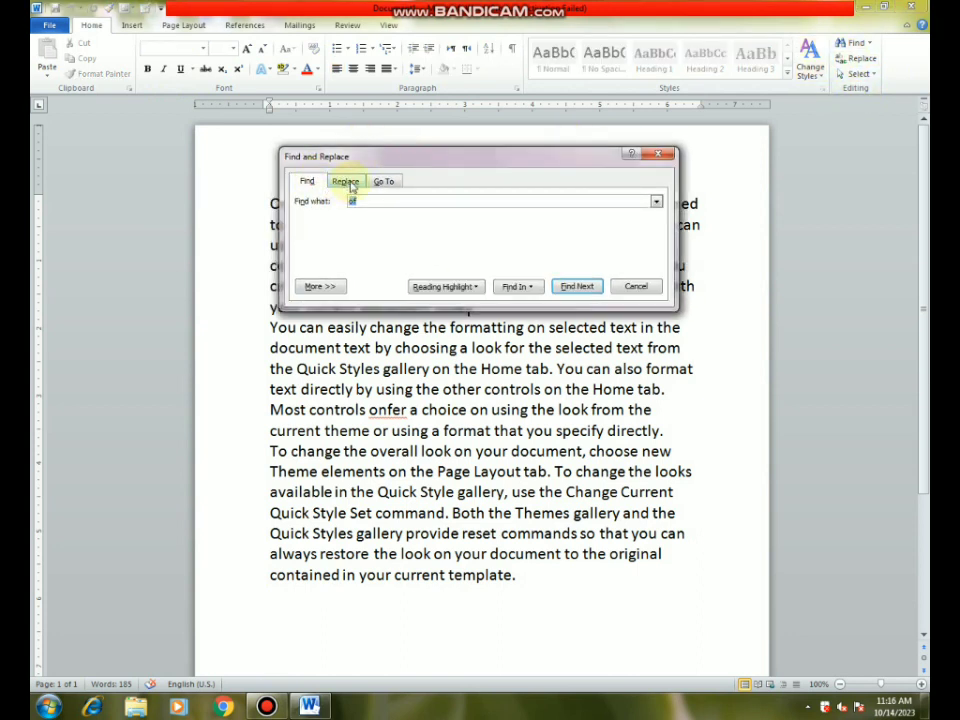
left_click(347, 182)
left_click(385, 182)
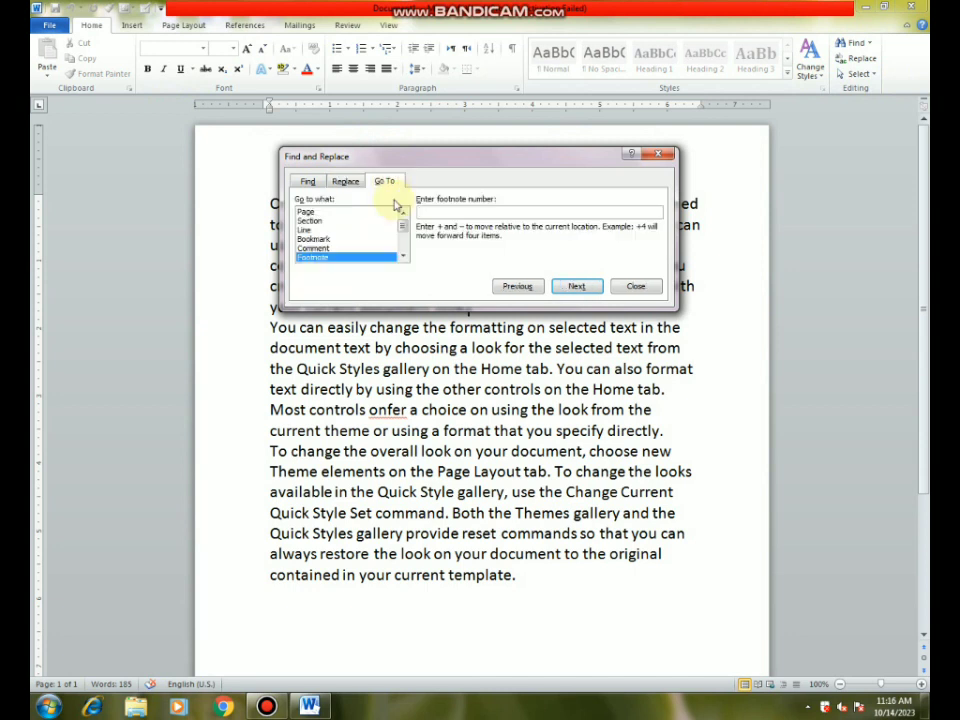
left_click(637, 287)
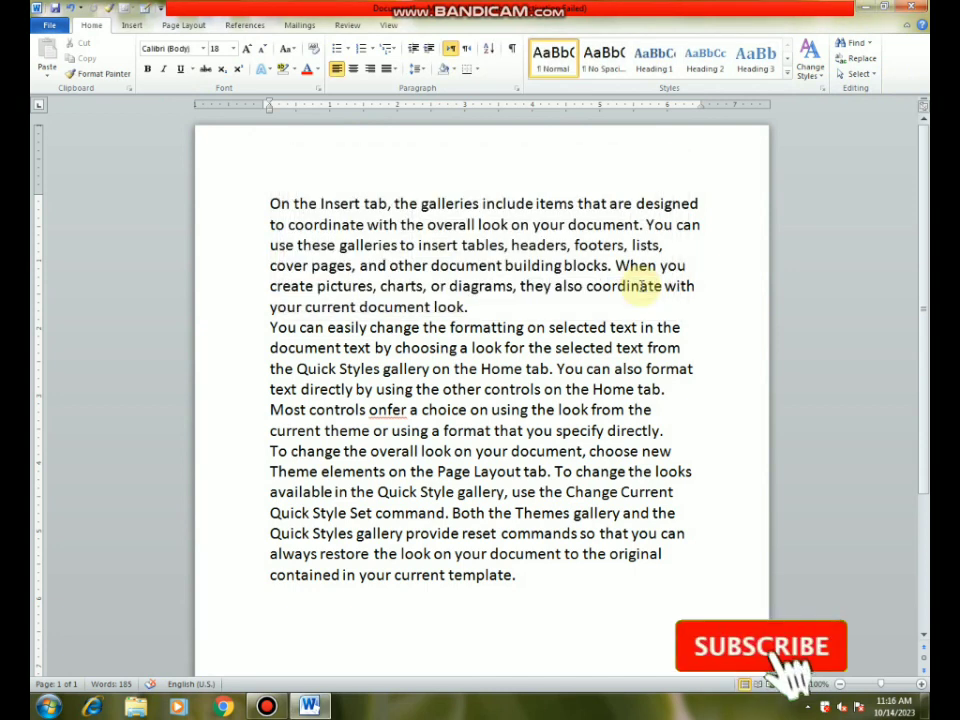